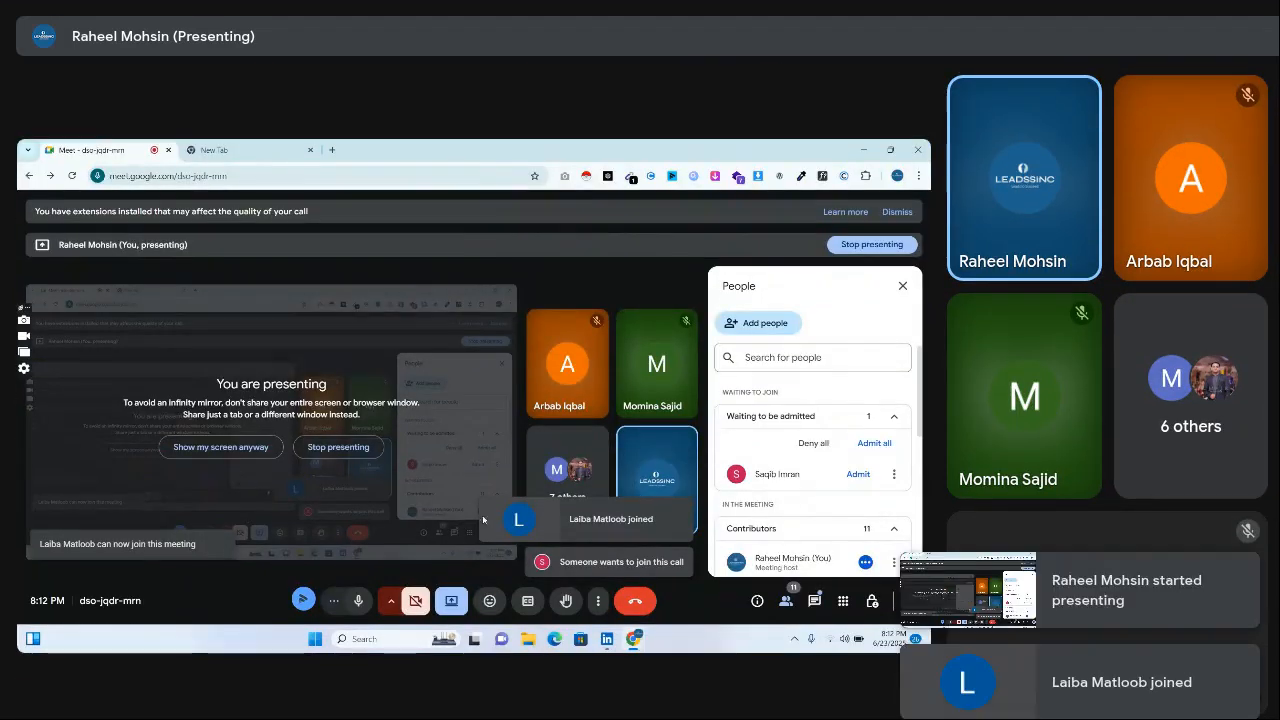
Step: Admit the waiting participant to the meeting and switch to the empty browser tab
click(858, 474)
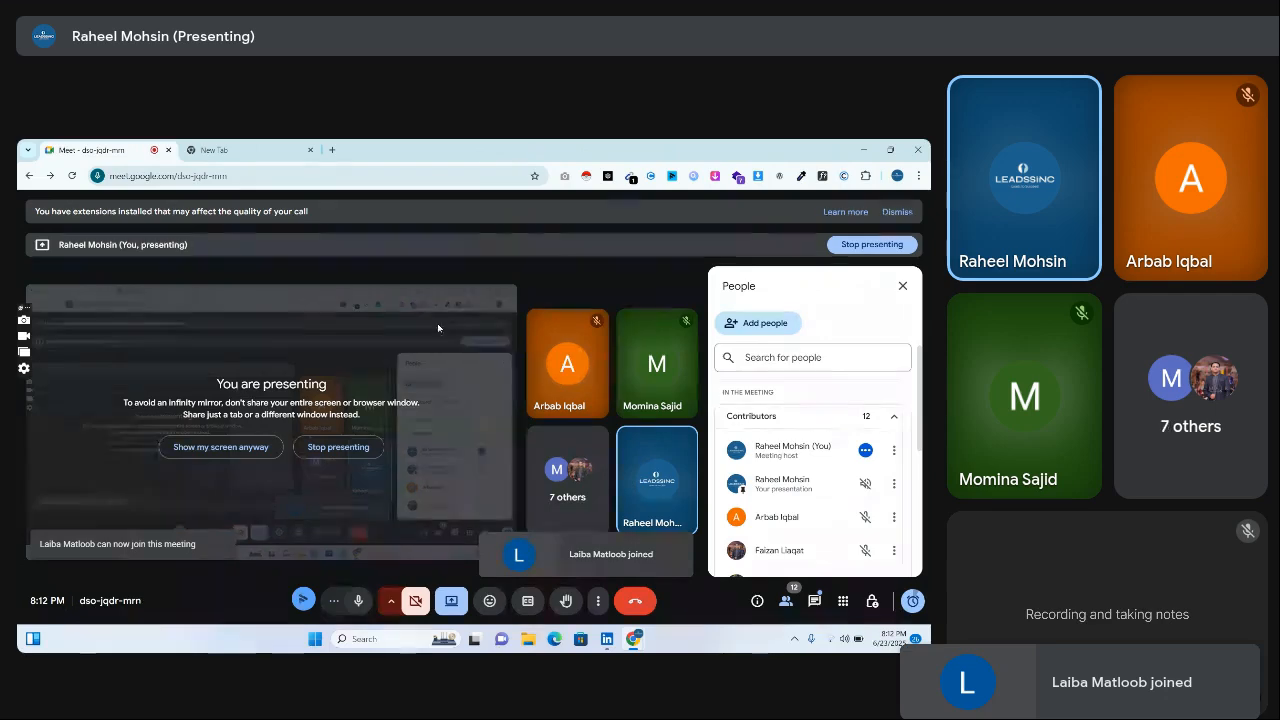
click(255, 150)
click(110, 150)
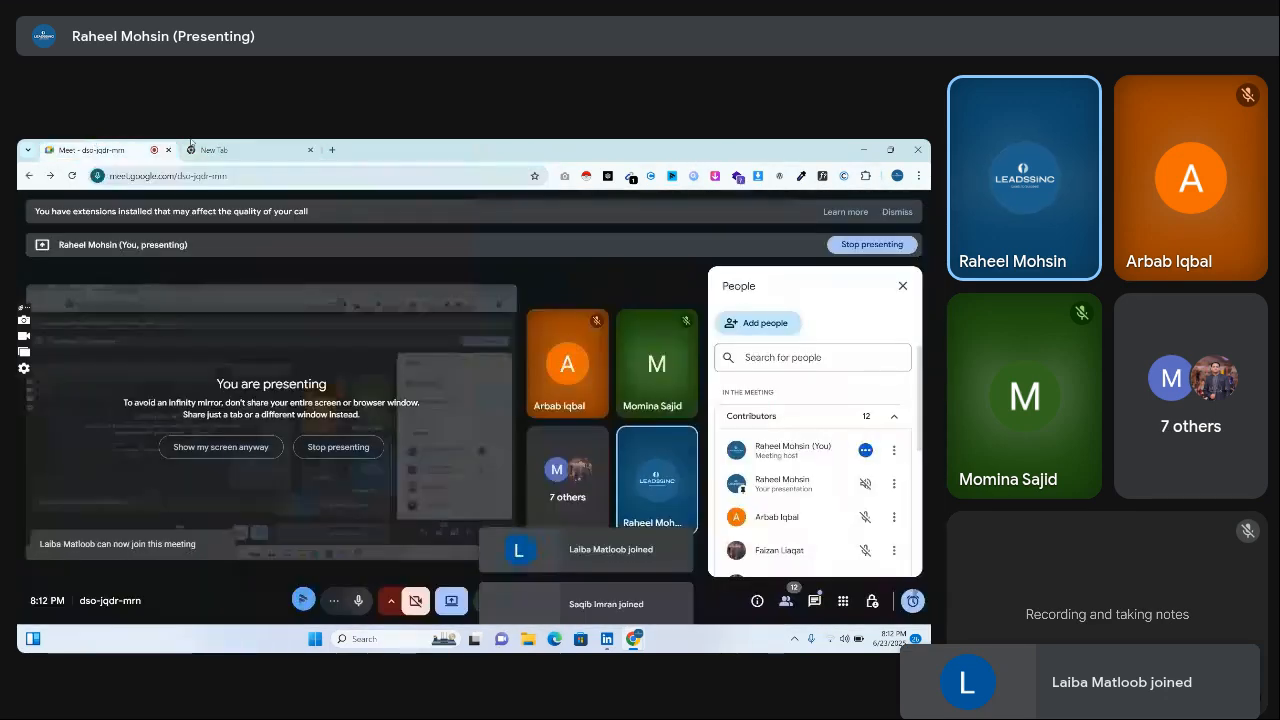
click(233, 148)
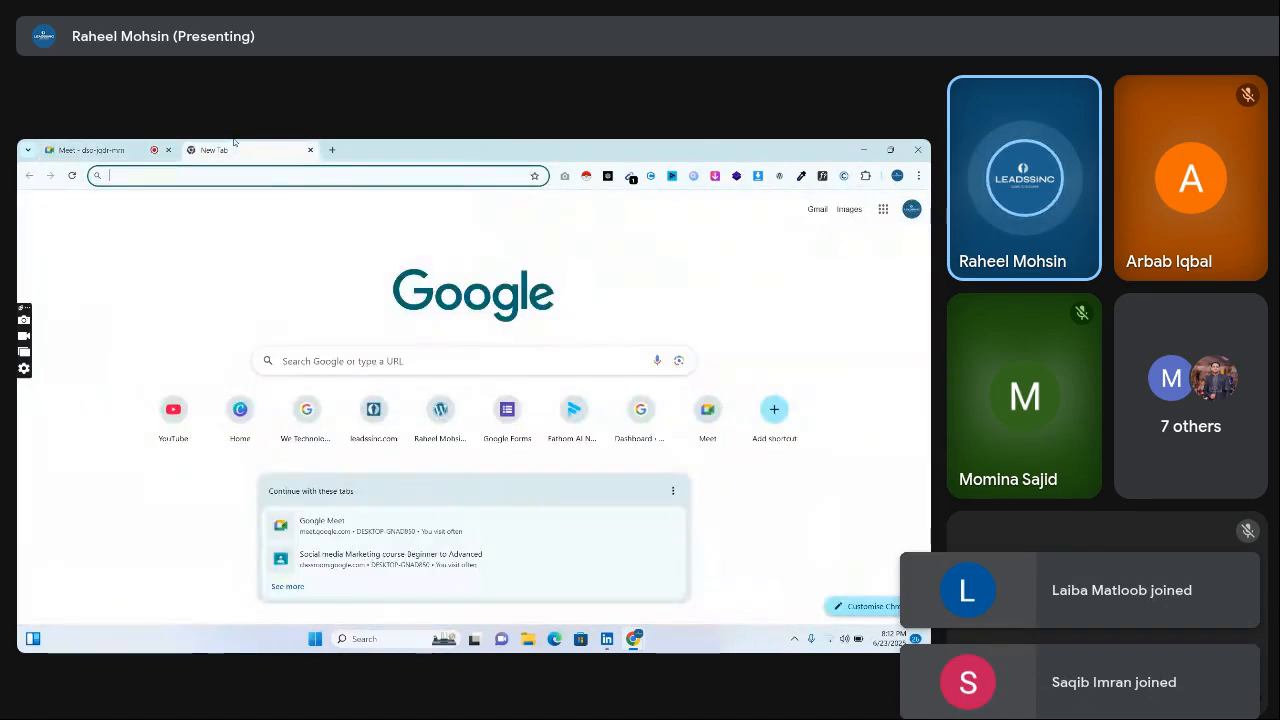
click(133, 148)
click(246, 152)
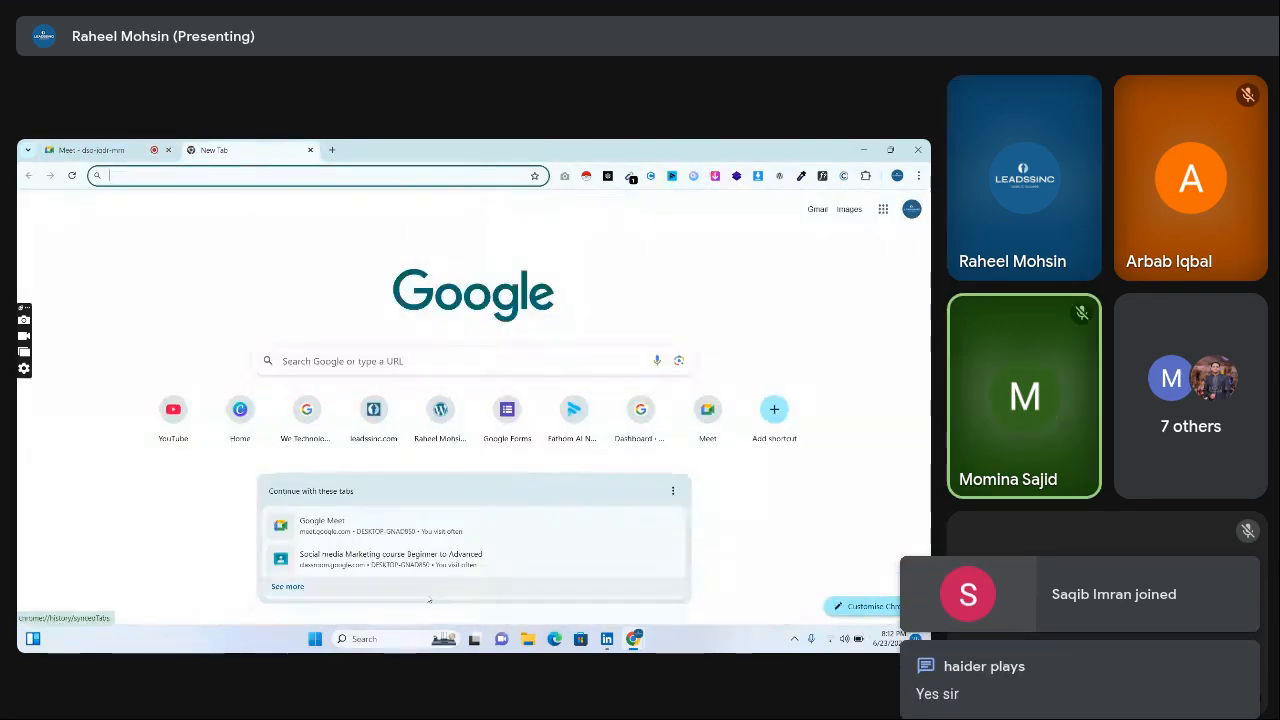
Step: Minimize the meeting browser window and launch Google Chrome with the first listed profile
click(870, 148)
click(866, 150)
click(727, 150)
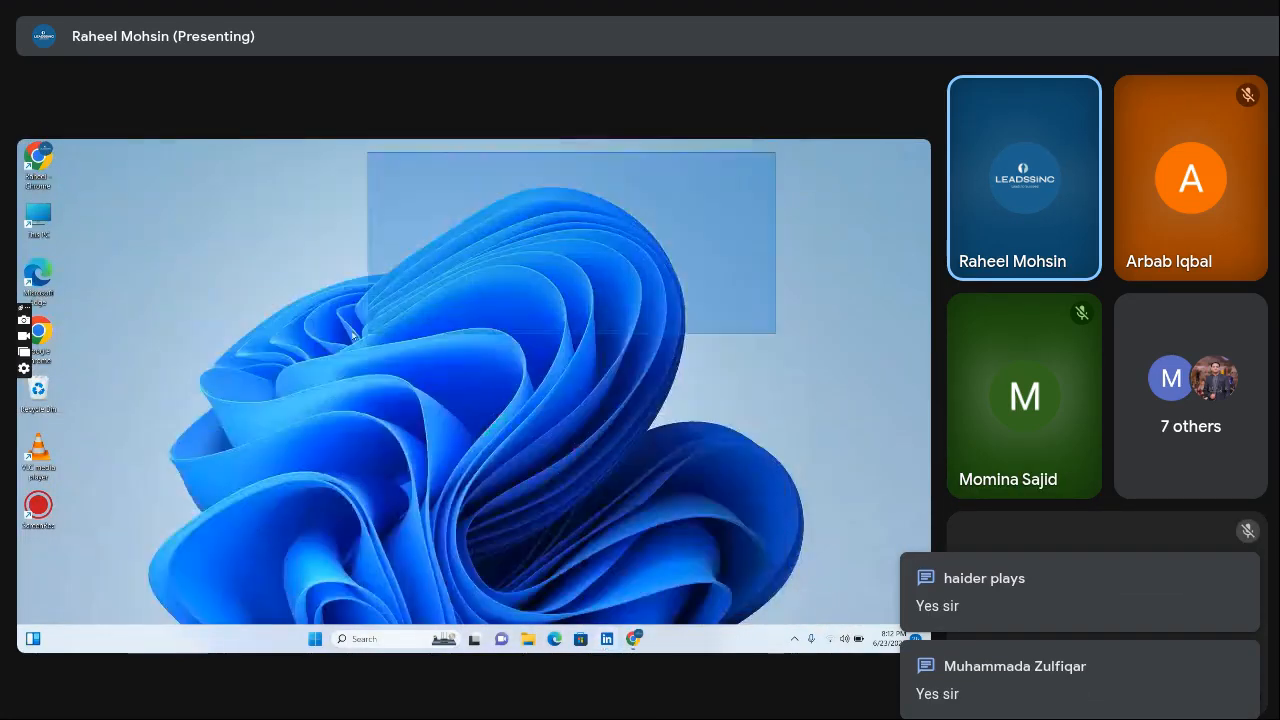
double_click(40, 350)
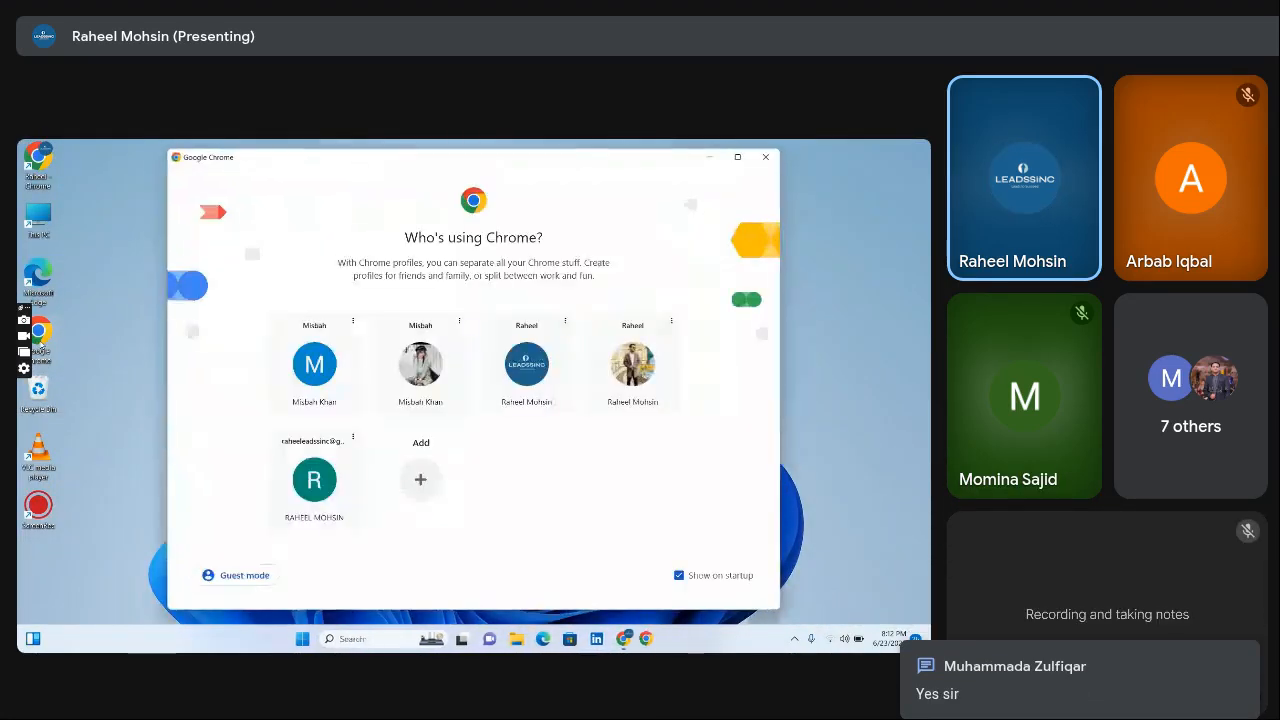
click(342, 373)
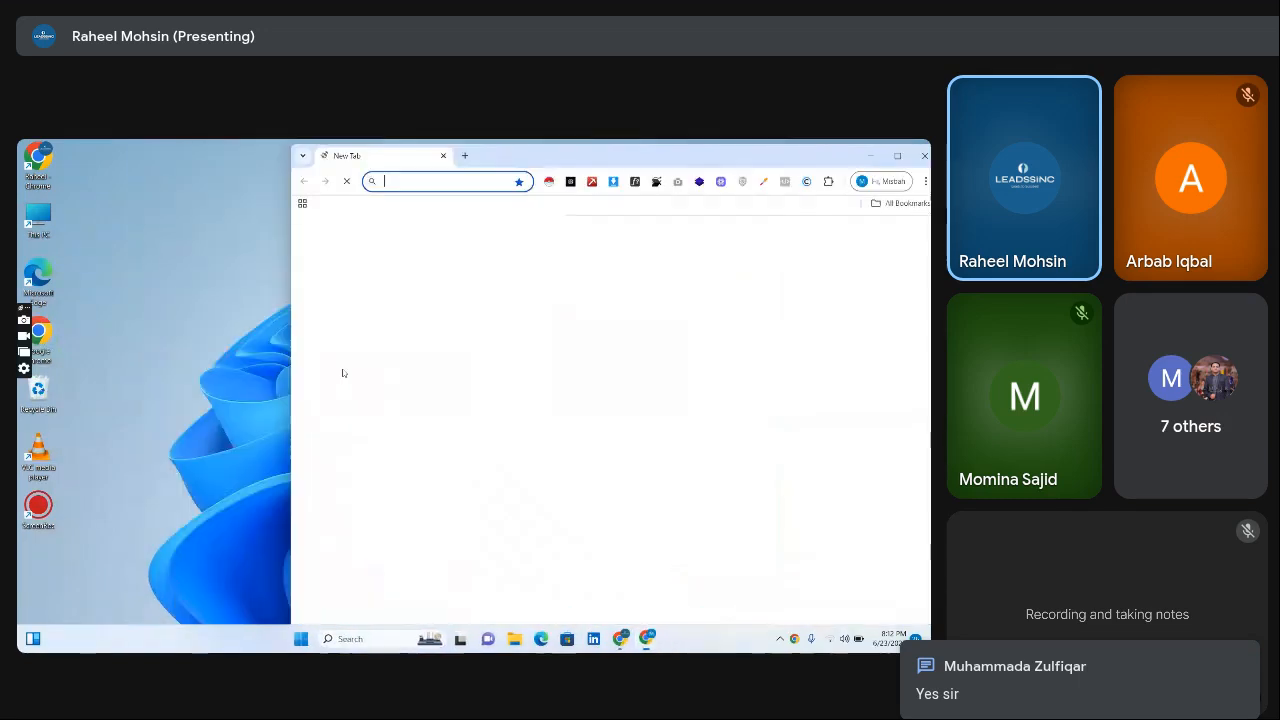
Step: Load the business.facebook.com Meta Business Suite home page and maximize the browser window
text(bus)
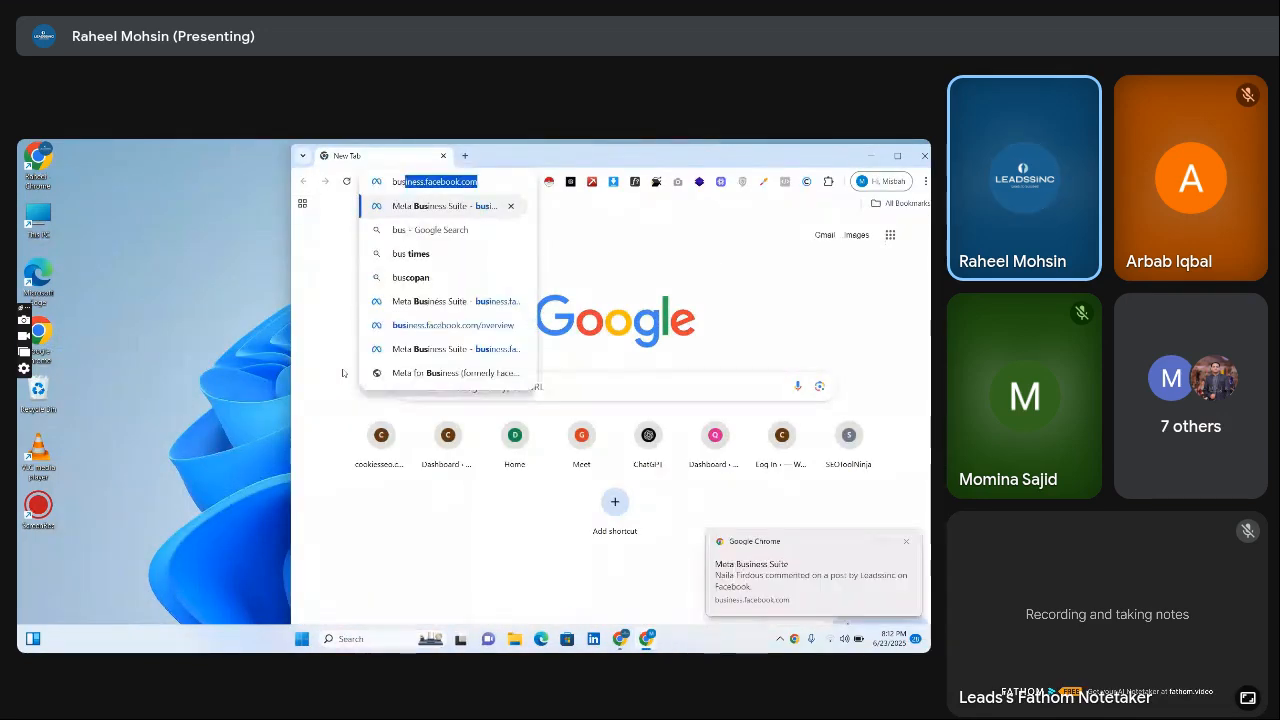
click(368, 349)
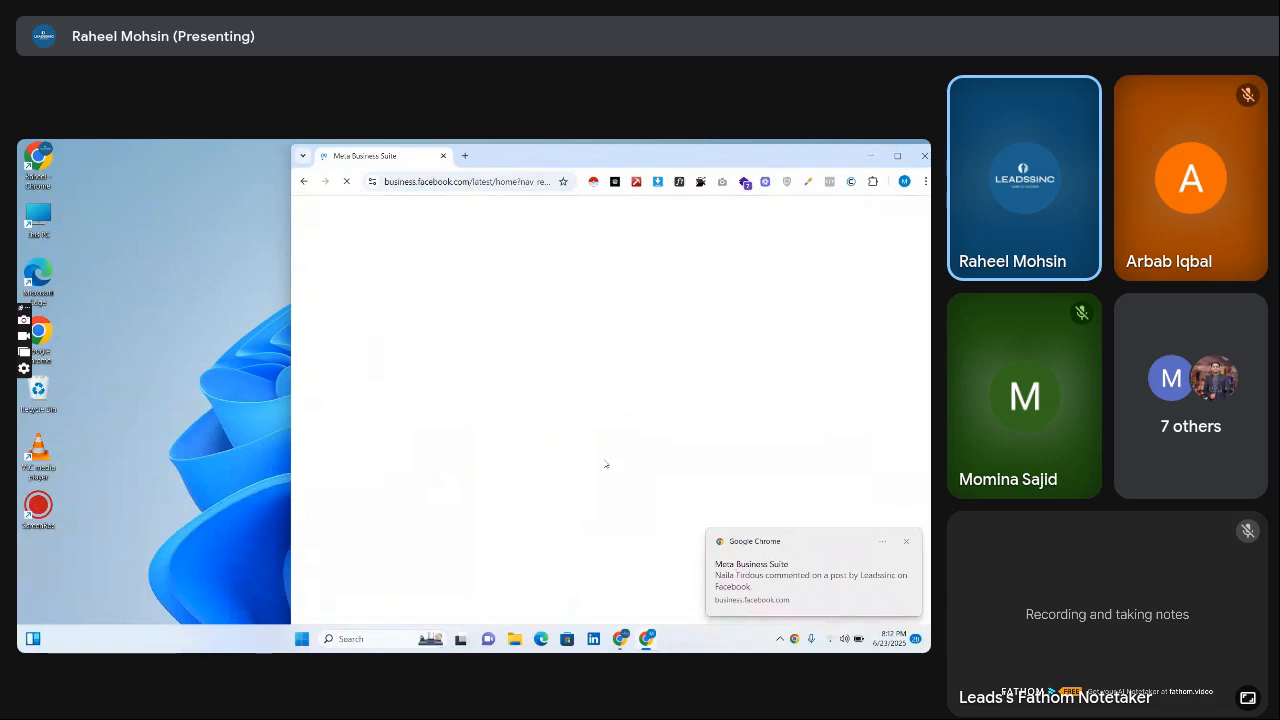
double_click(615, 162)
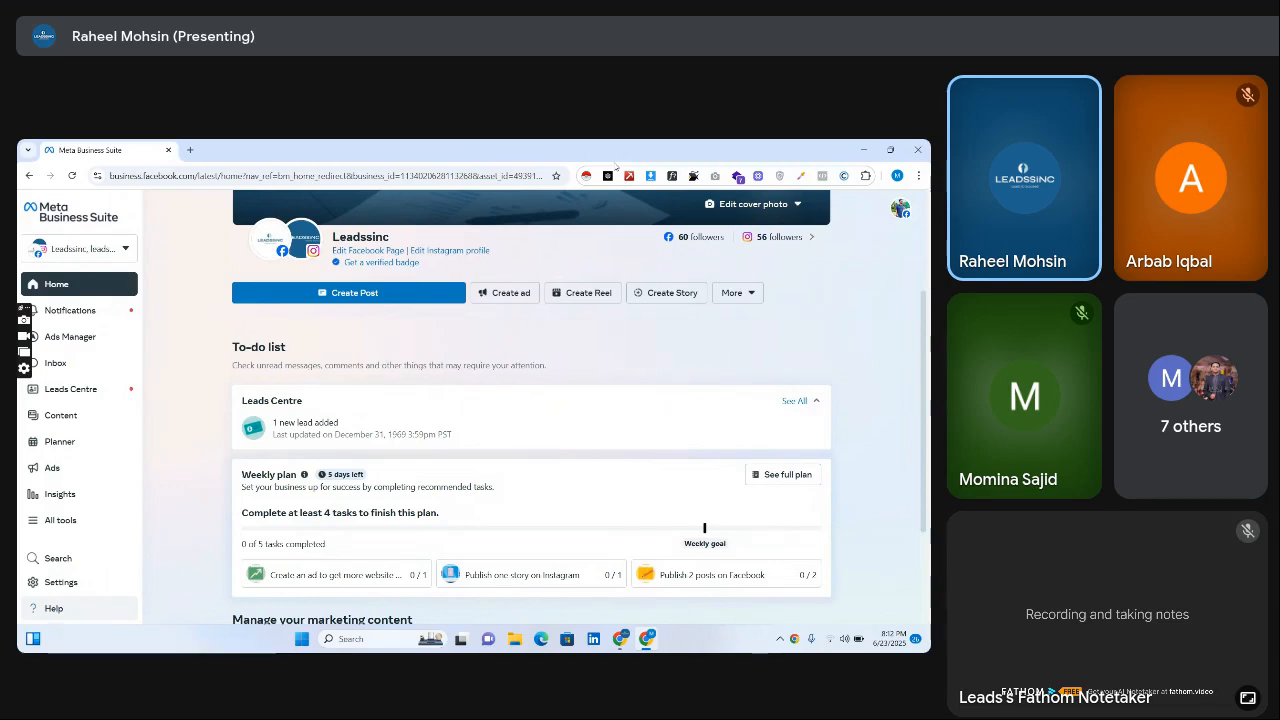
Step: Open Ads Manager from all tools and switch to DMC AD ACCOUNT in the DMC BM portfolio
click(72, 522)
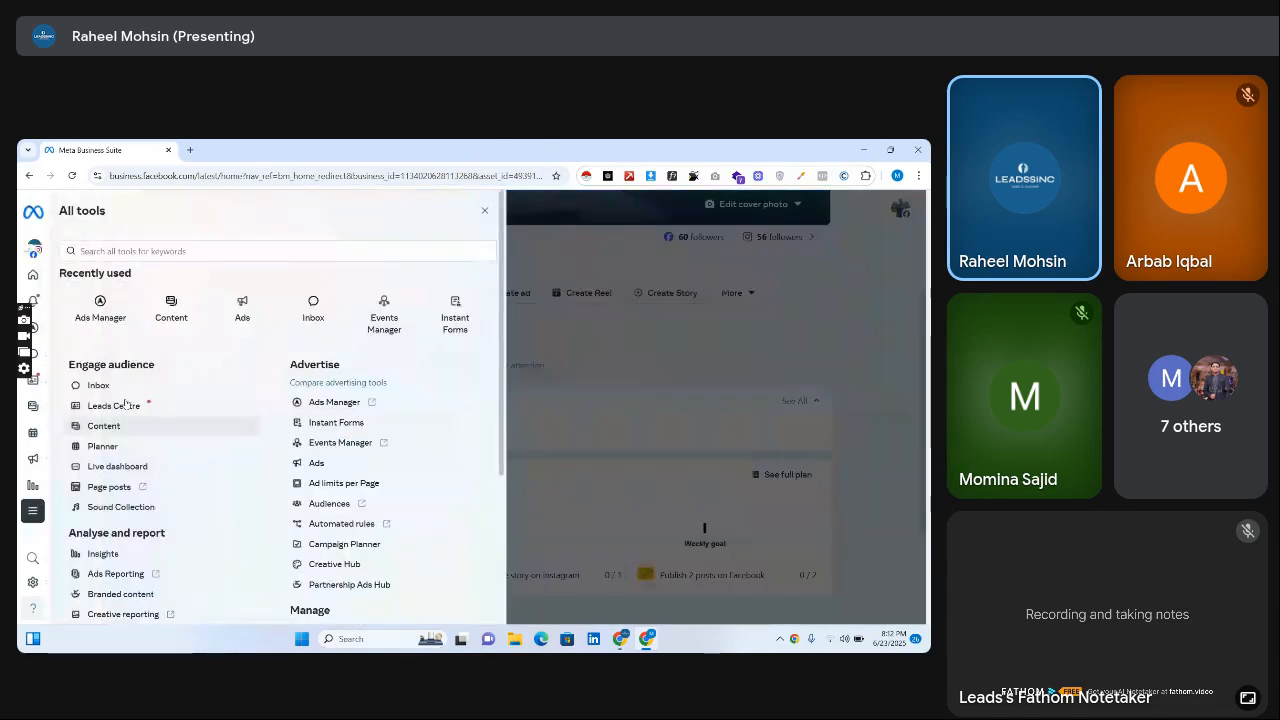
click(102, 306)
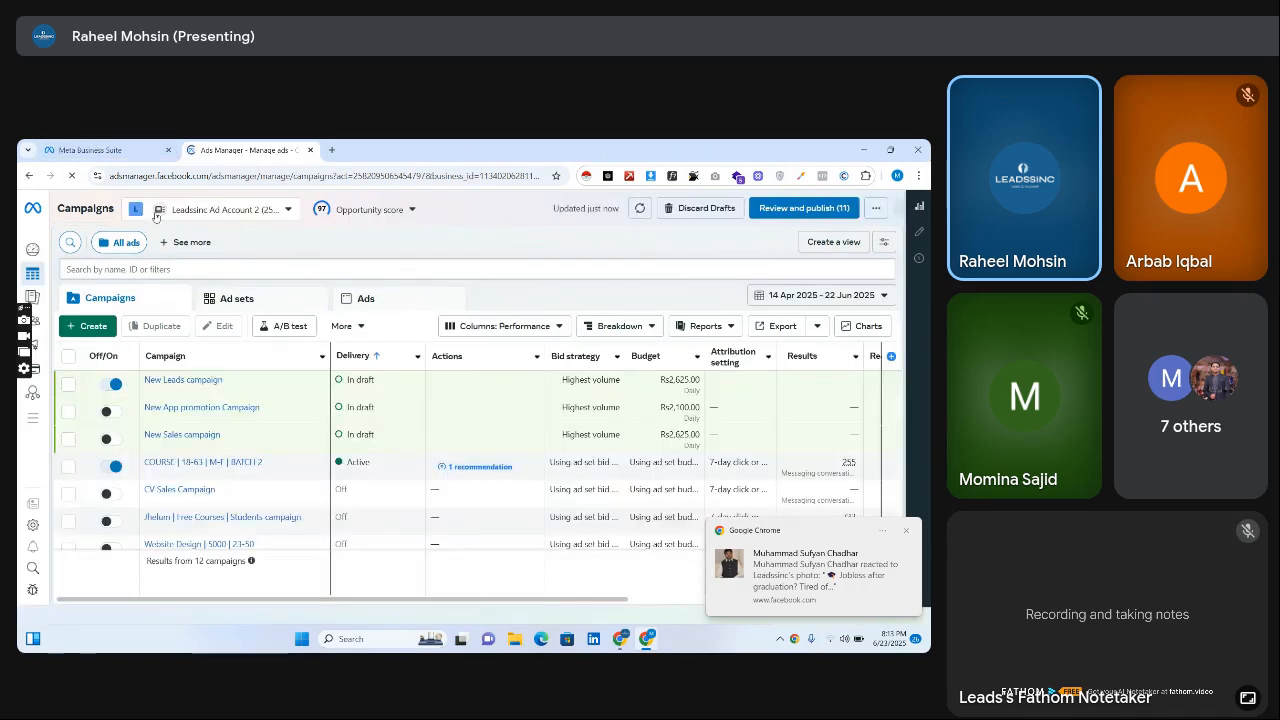
click(215, 209)
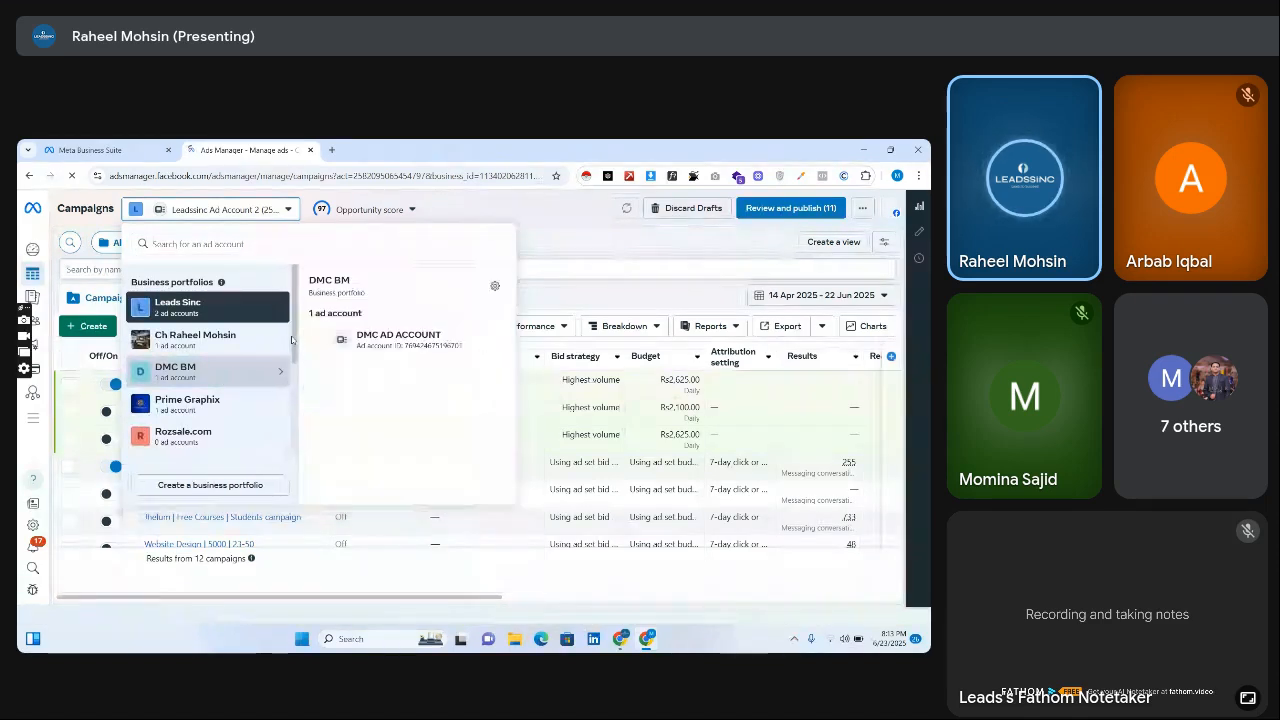
click(351, 335)
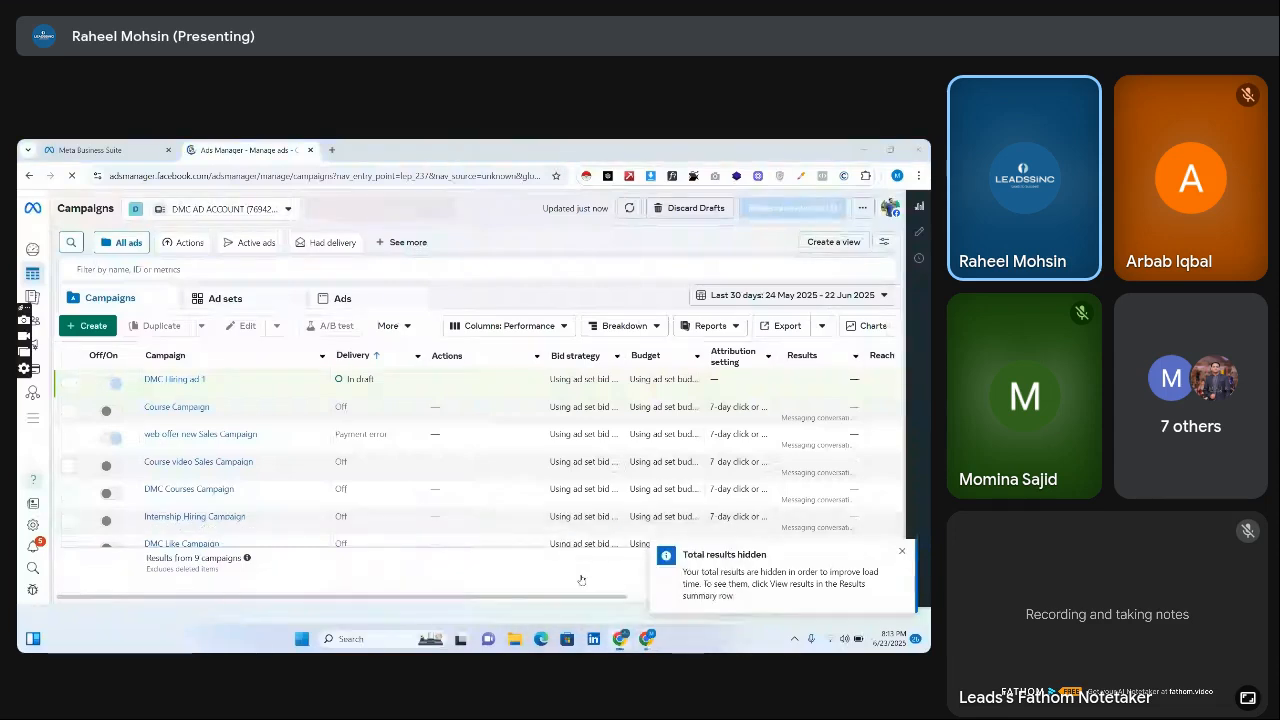
Step: Switch to the Google Meet window, maximize it and check the meeting's participant list
click(620, 639)
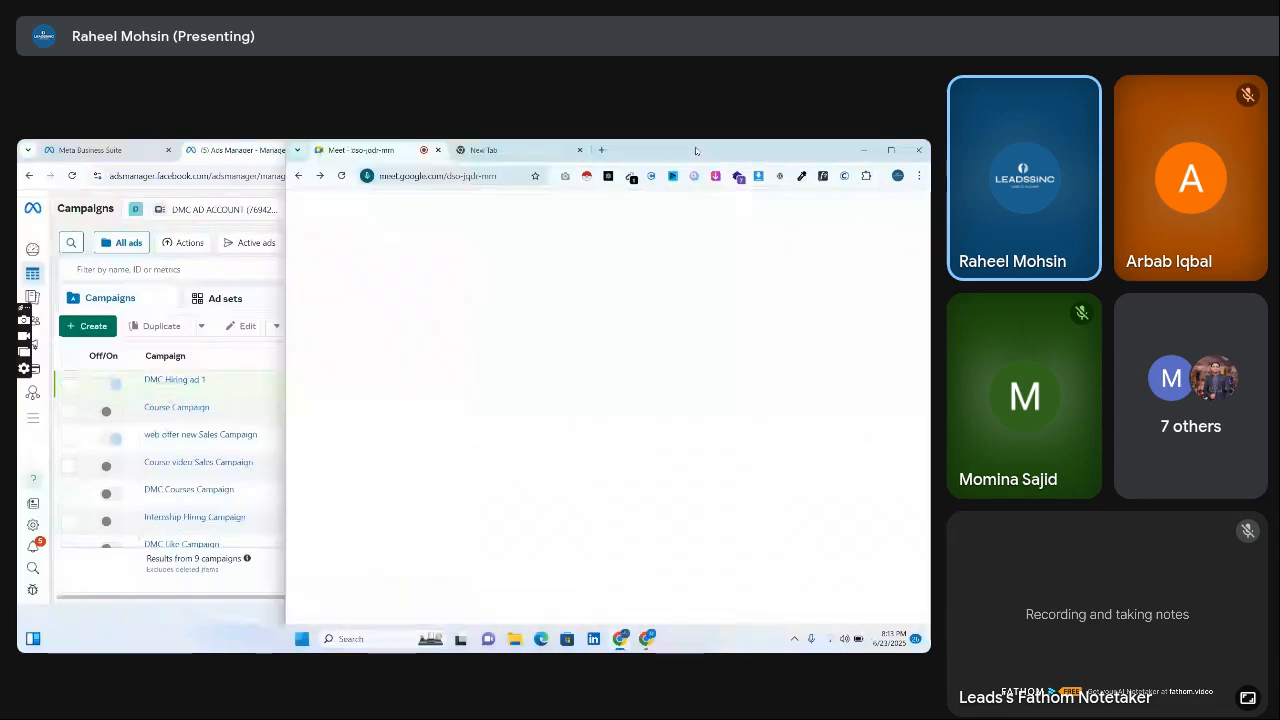
double_click(697, 151)
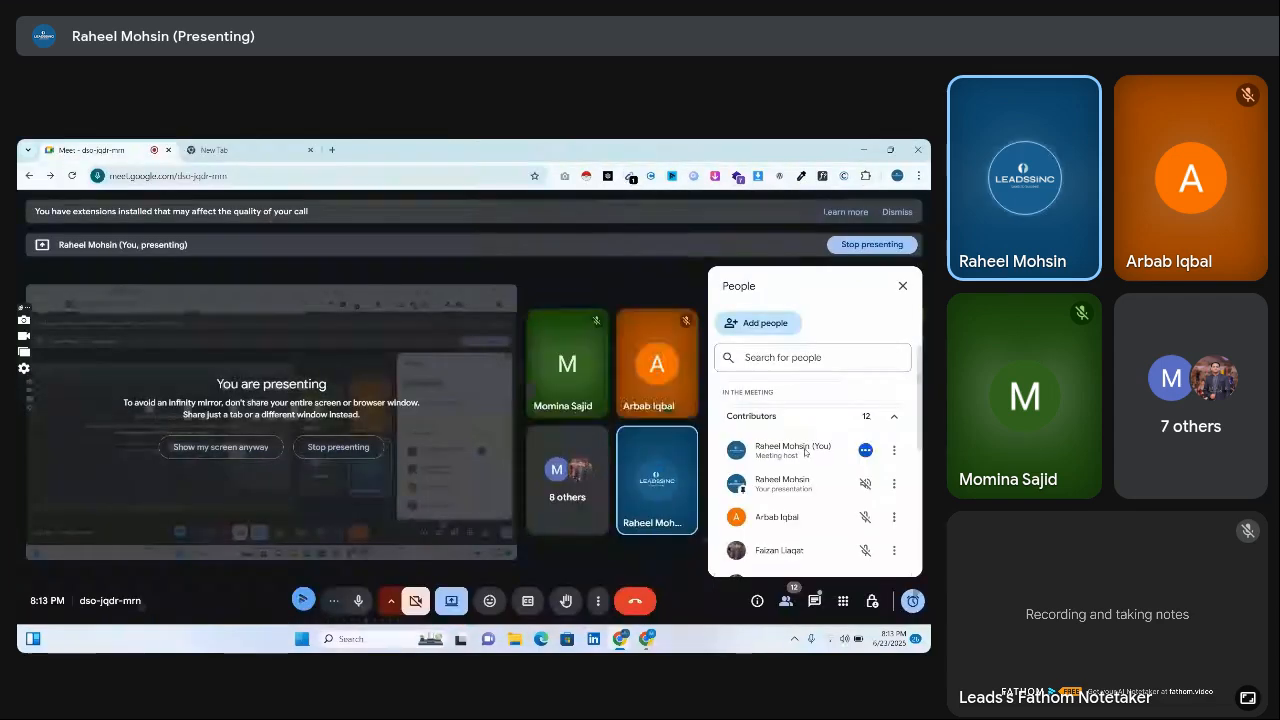
click(786, 601)
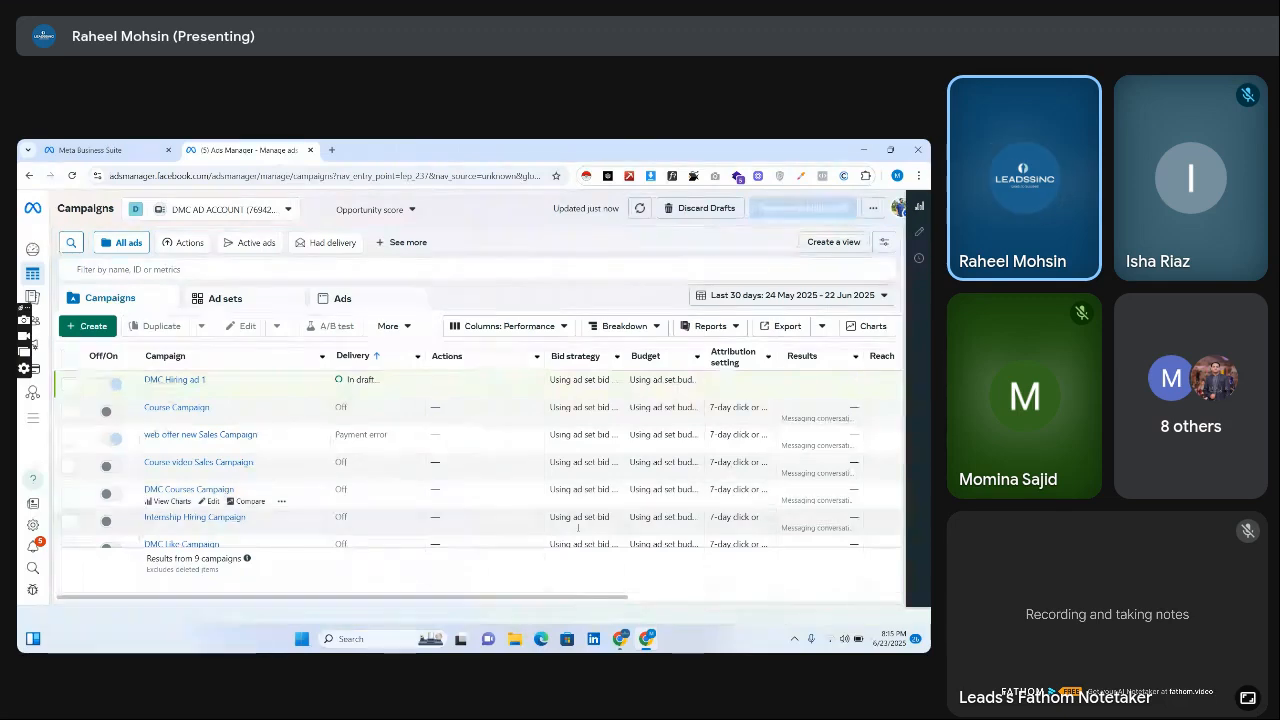
Step: Switch to the Canva browser window and open the leadssinc logo design
mouse_move(629, 645)
click(557, 585)
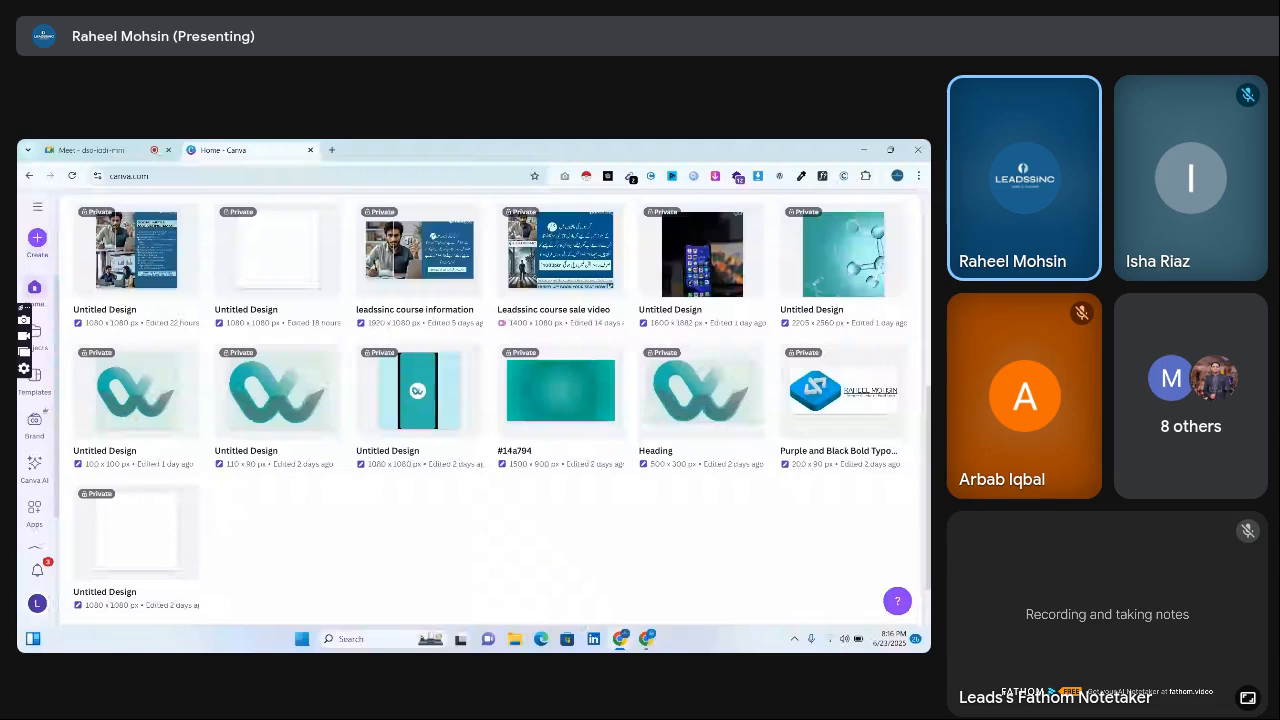
click(237, 362)
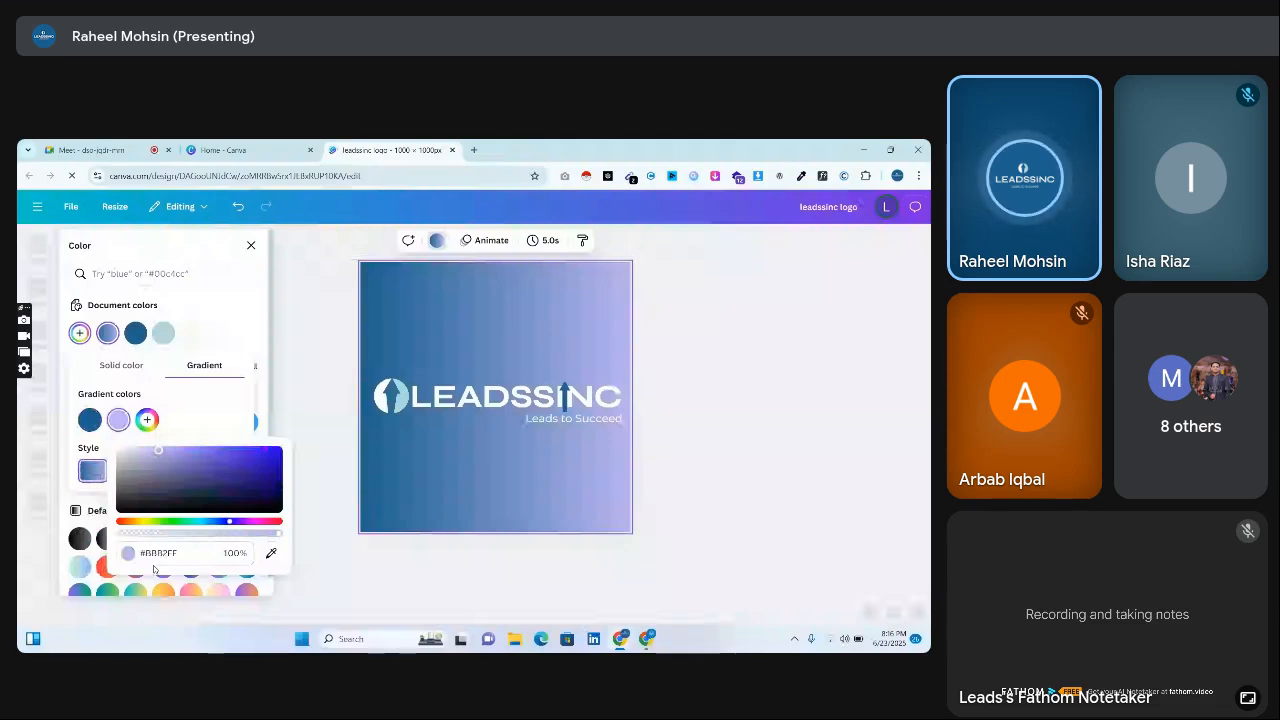
Step: Undo the gradient background changes on the leadssinc logo design
click(423, 351)
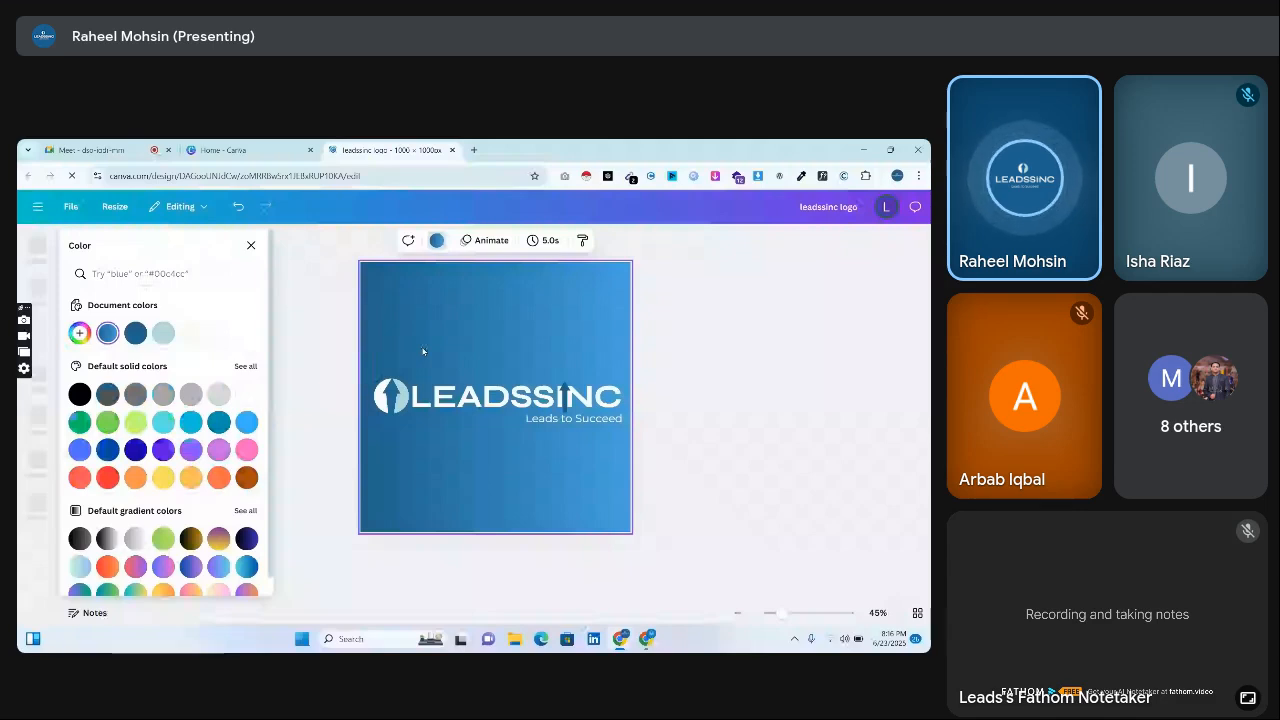
click(238, 207)
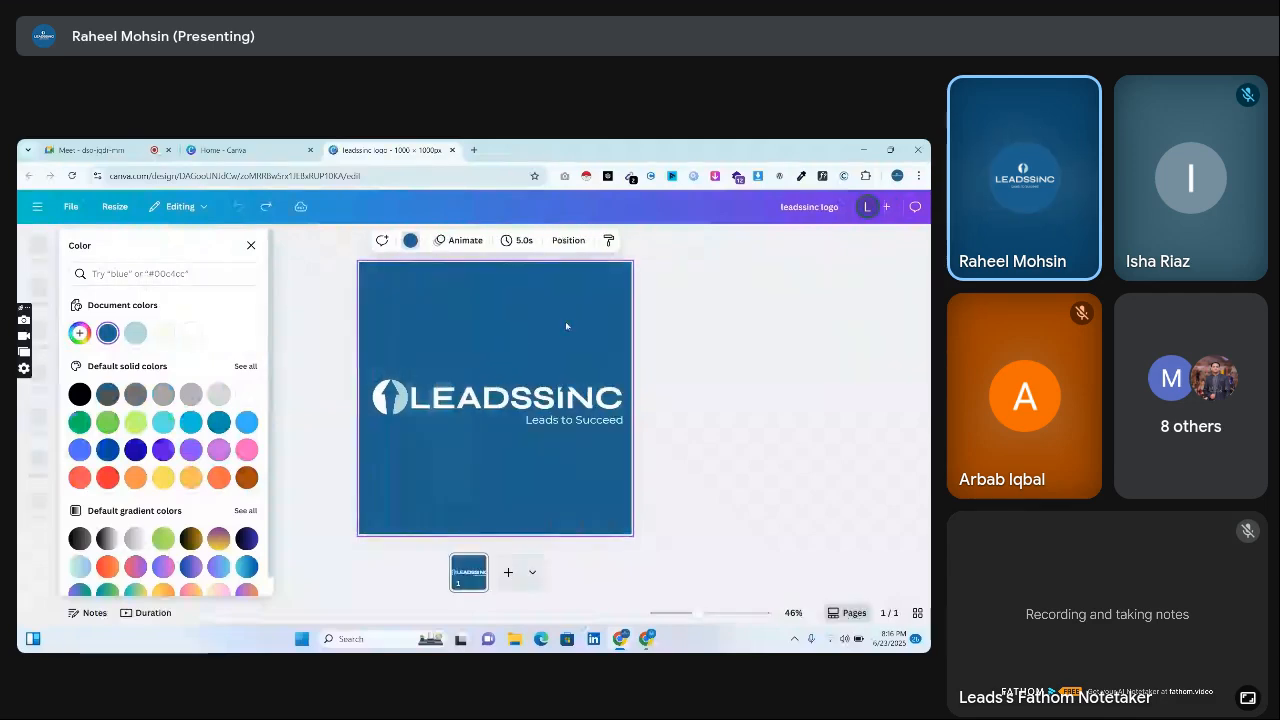
Step: Unmute the microphone in the Google Meet call and switch back to the Ads Manager window
mouse_move(647, 639)
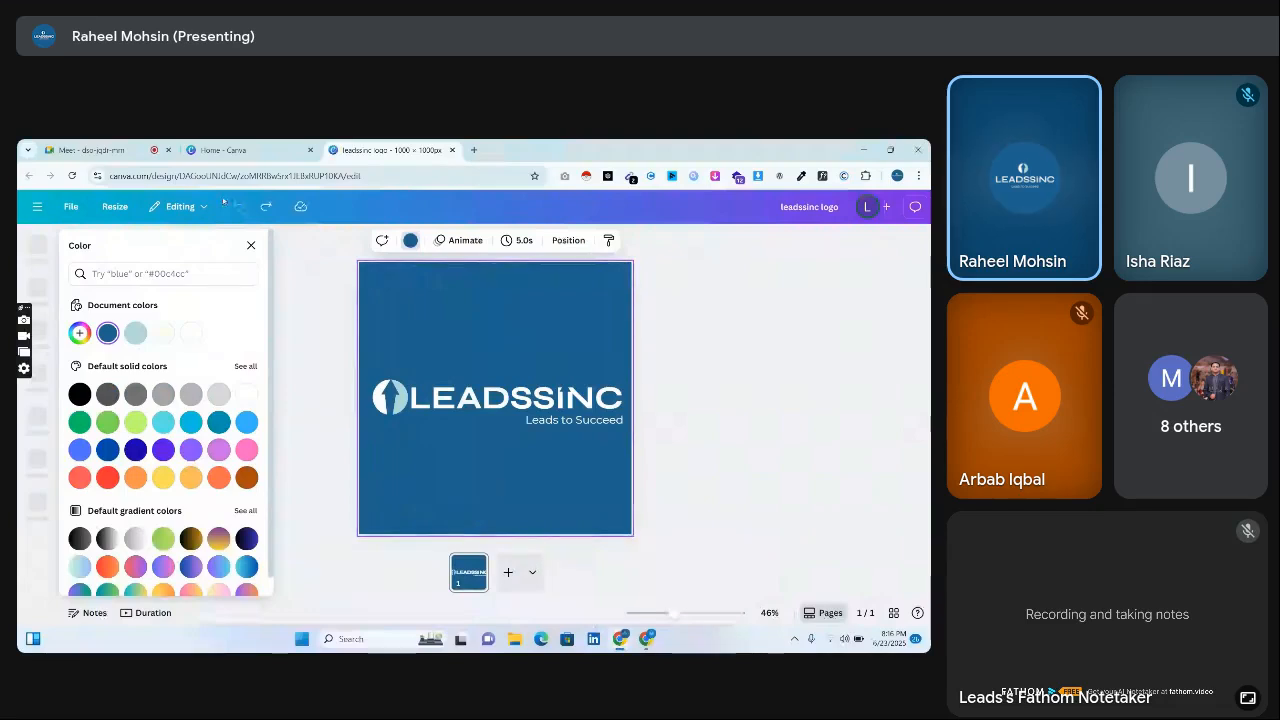
click(92, 150)
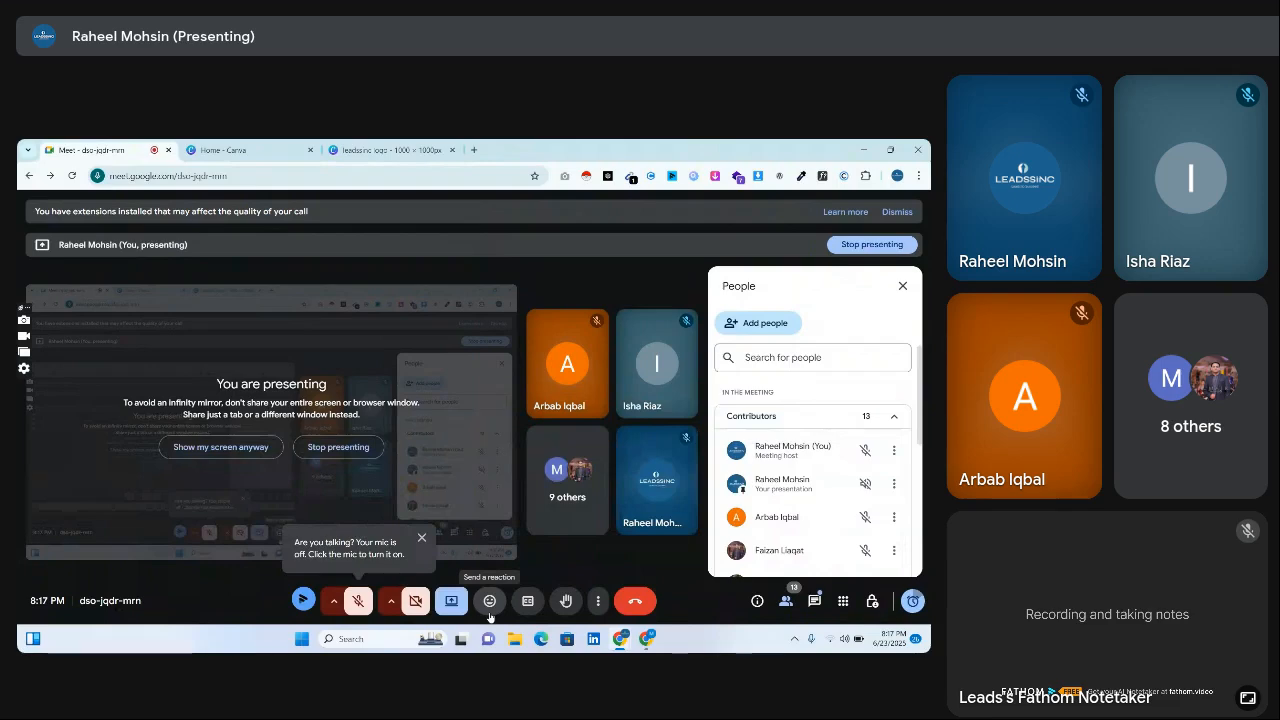
click(358, 601)
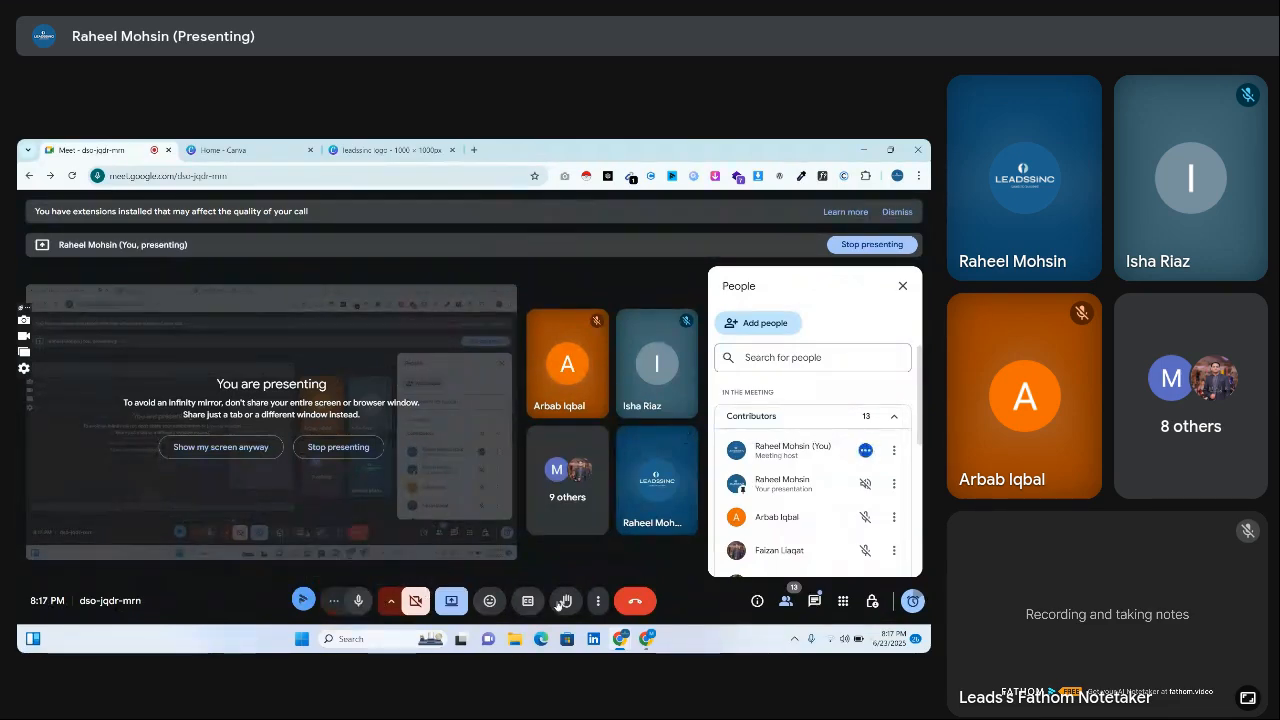
mouse_move(646, 640)
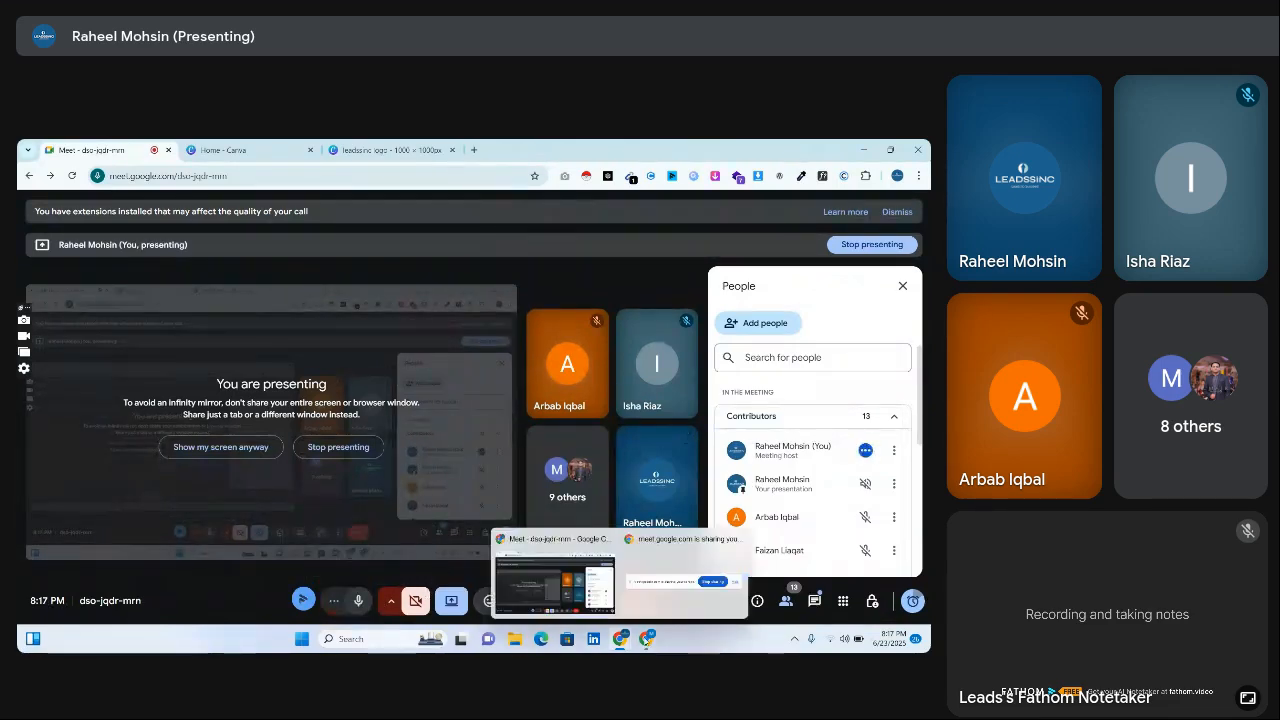
click(646, 640)
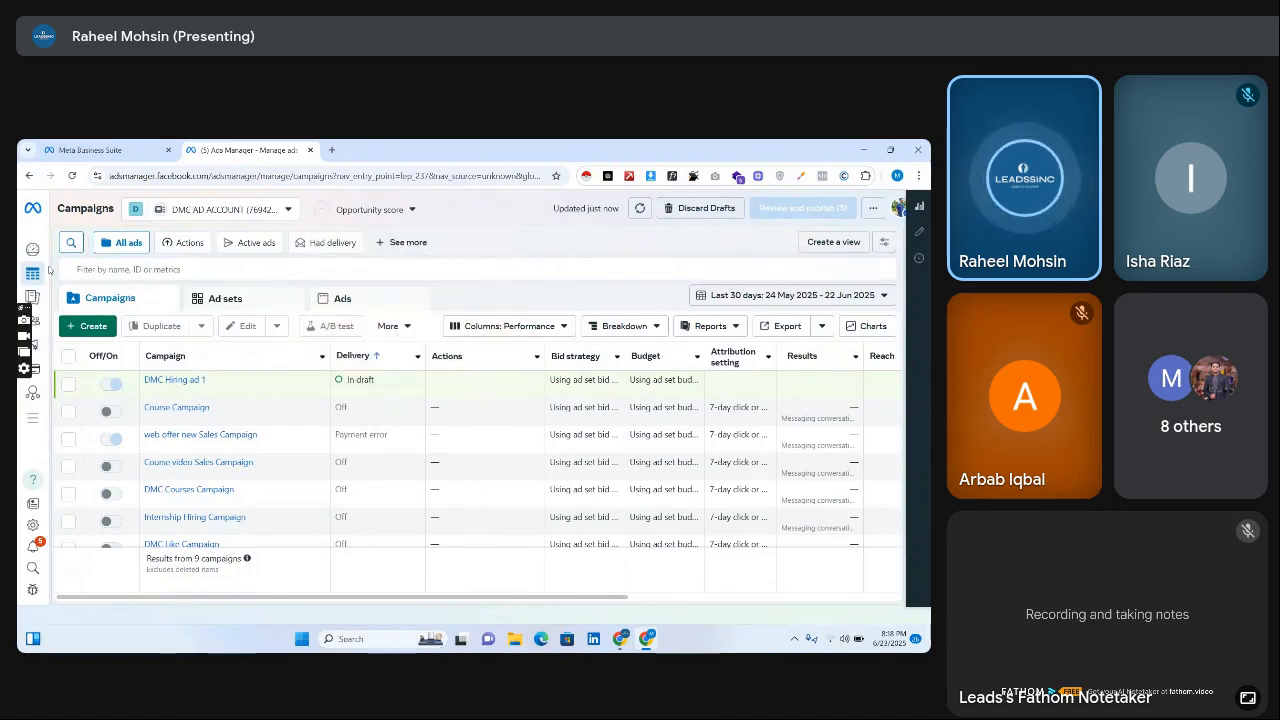
Step: Highlight the Campaigns page heading in Ads Manager to point it out, and clear the selection
mouse_move(45, 285)
drag(56, 208, 114, 208)
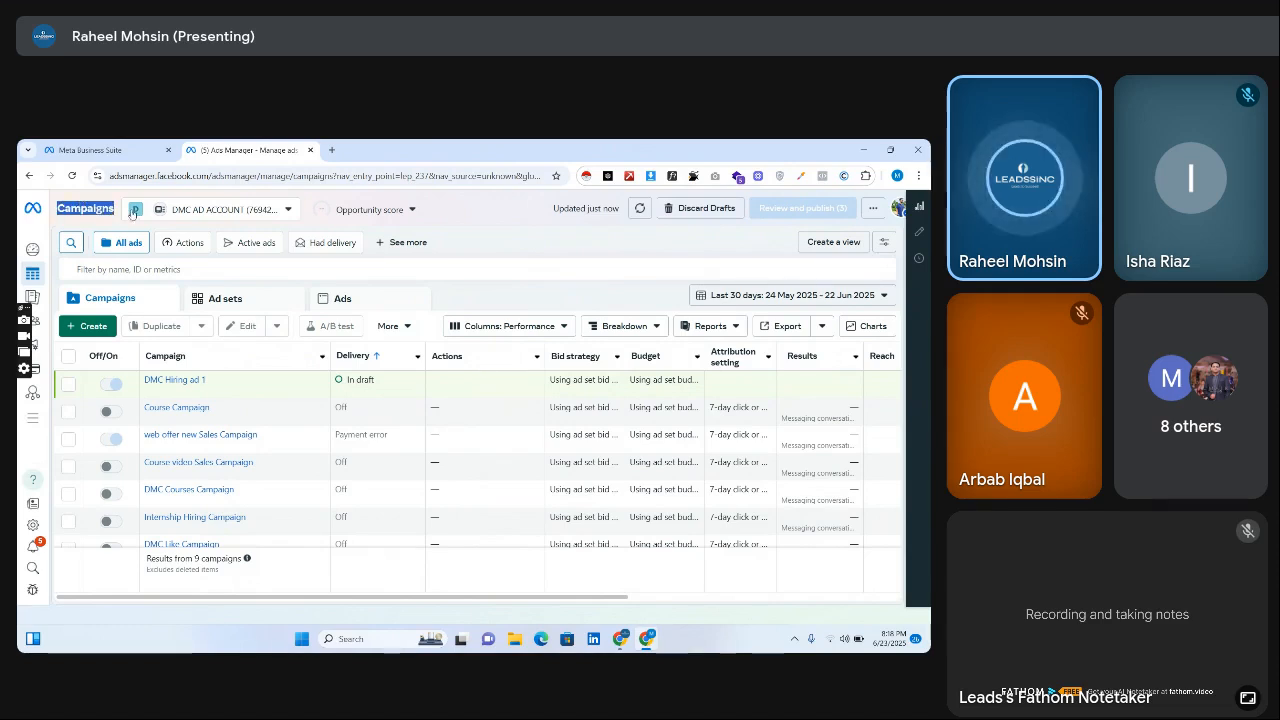
click(75, 204)
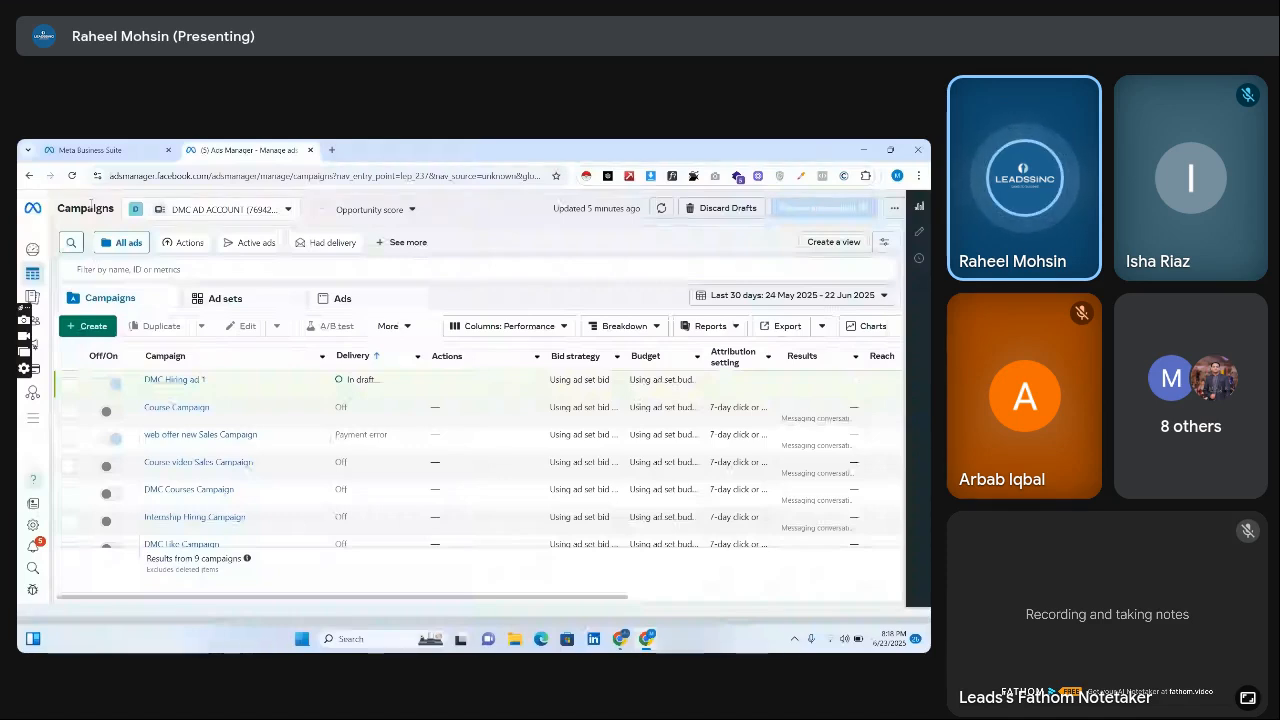
Step: View the campaign objectives in the new campaign dialog and the list of business portfolios and ad accounts
click(94, 326)
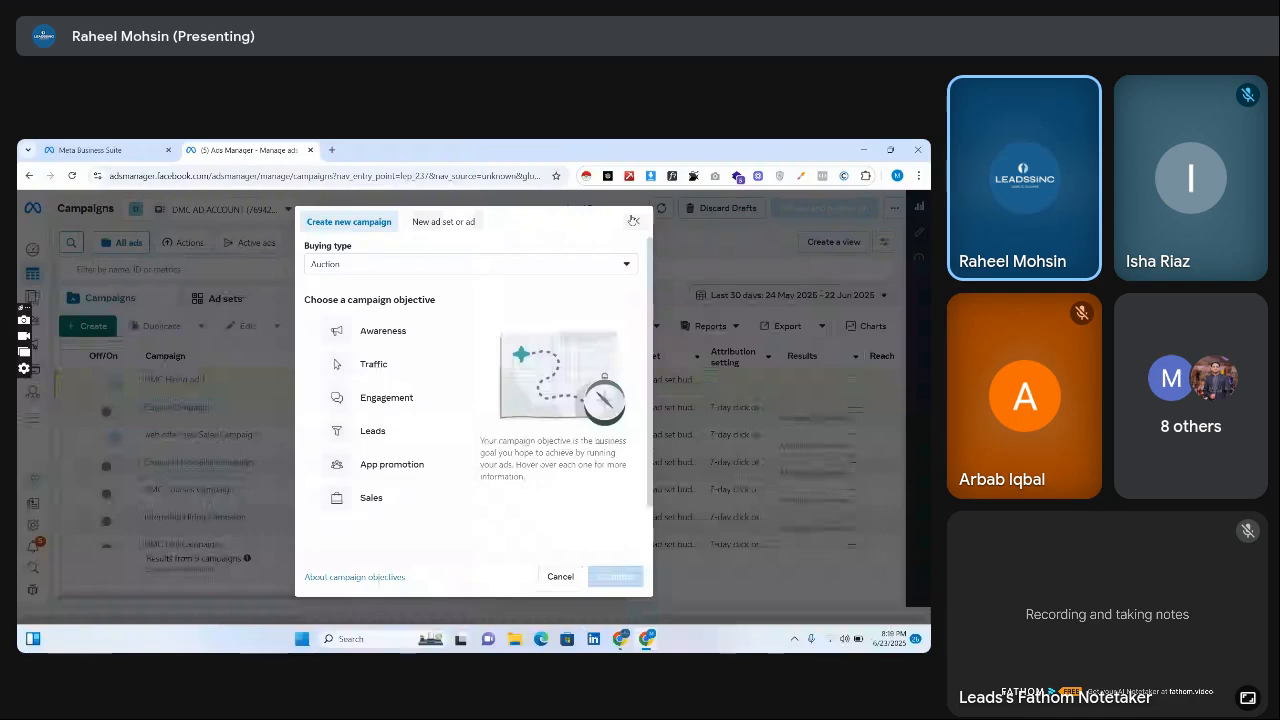
click(633, 219)
click(228, 211)
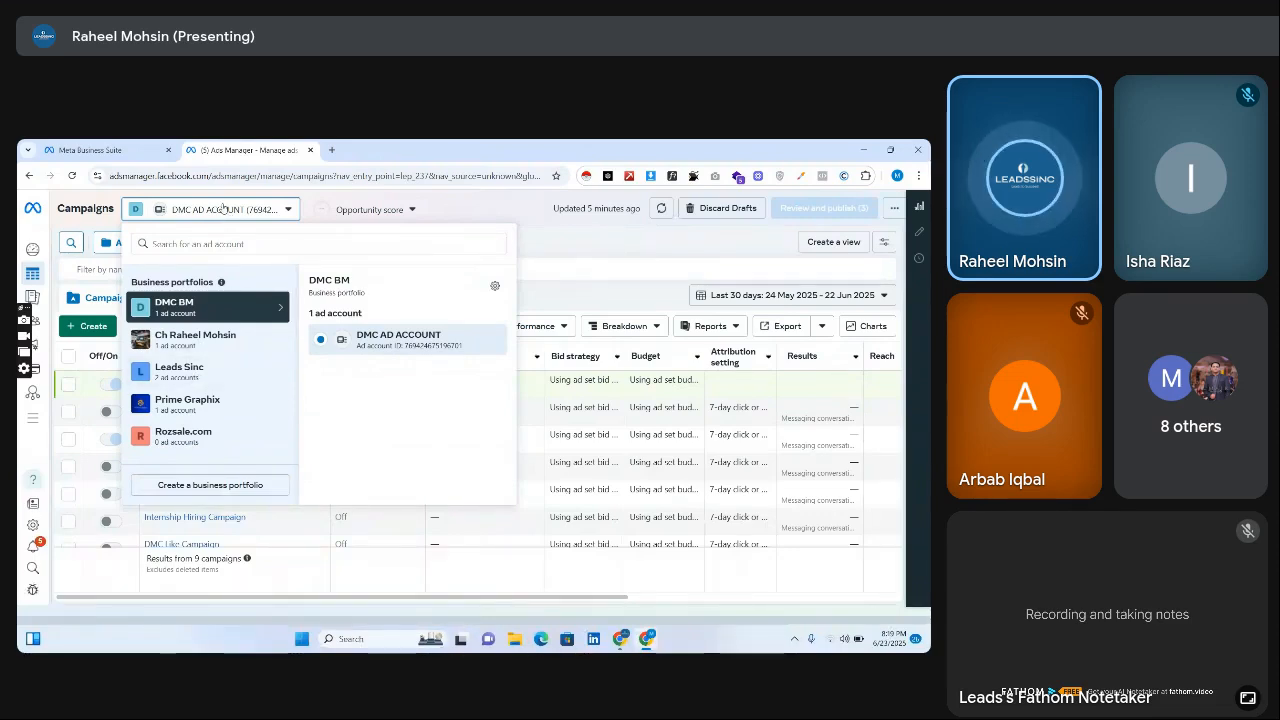
click(200, 210)
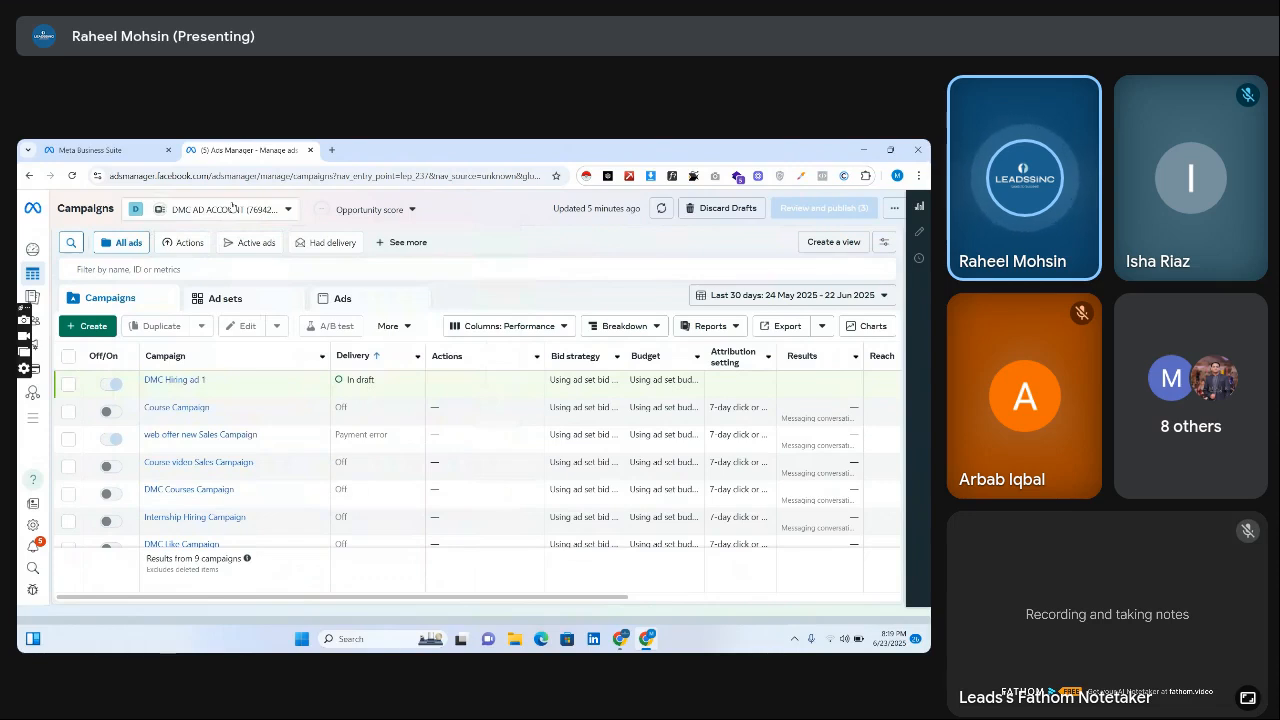
Step: Review the Opportunity score details of DMC AD ACCOUNT and close them
mouse_move(616, 641)
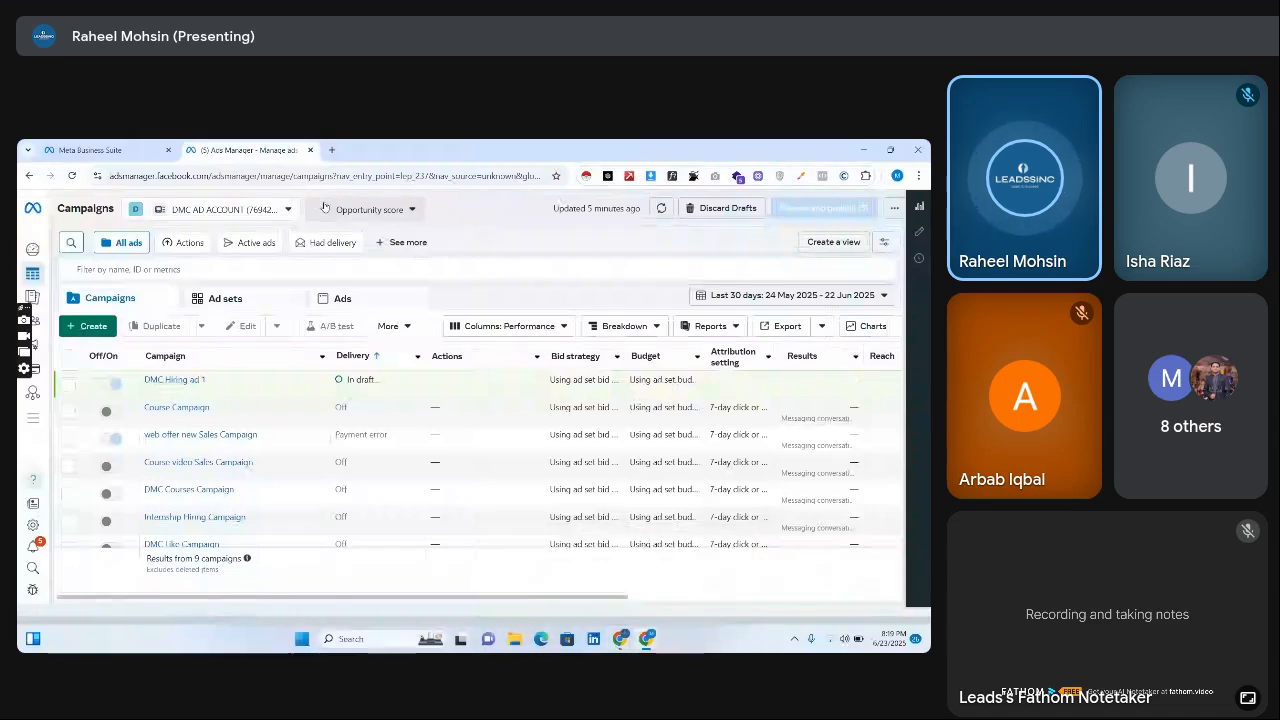
click(393, 215)
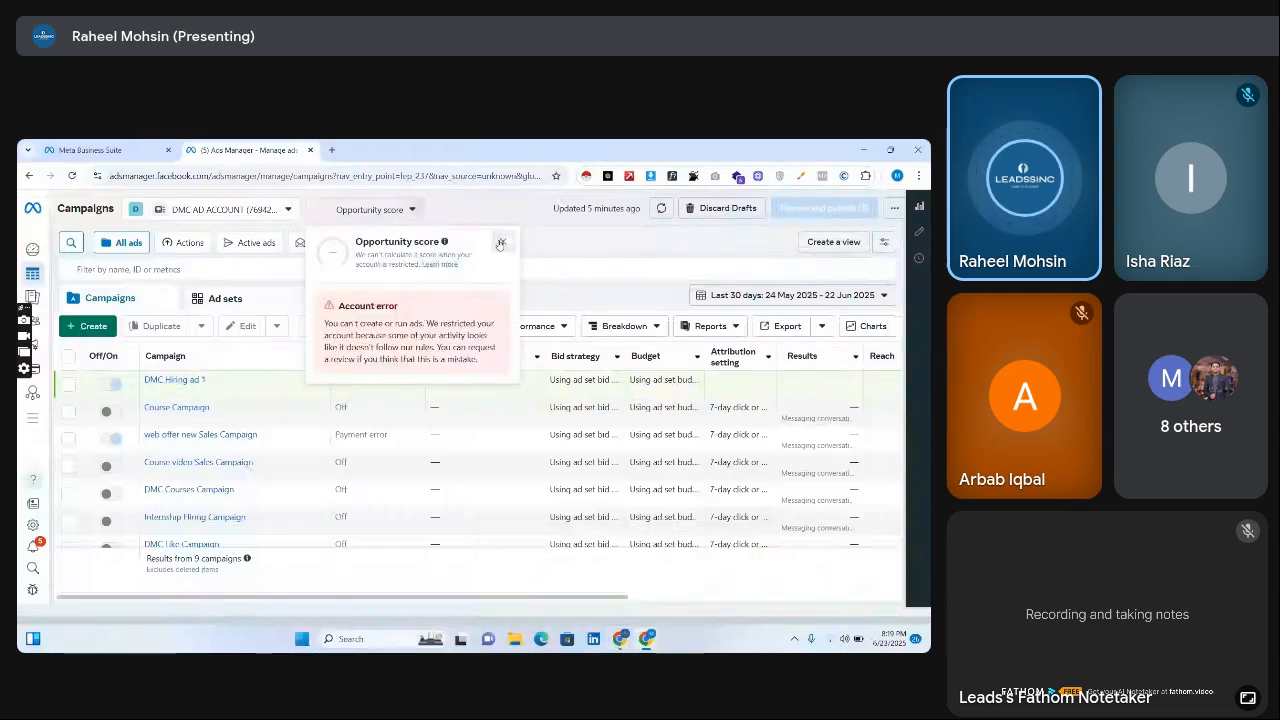
click(502, 241)
click(379, 214)
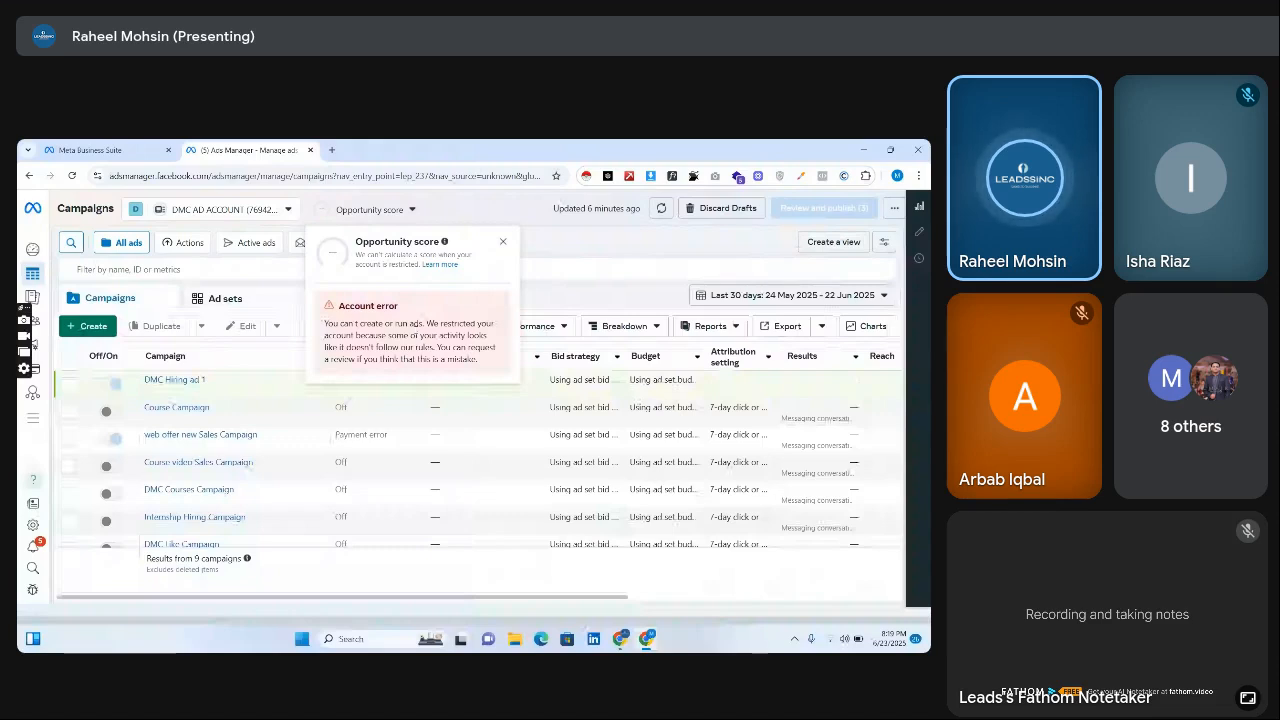
click(502, 244)
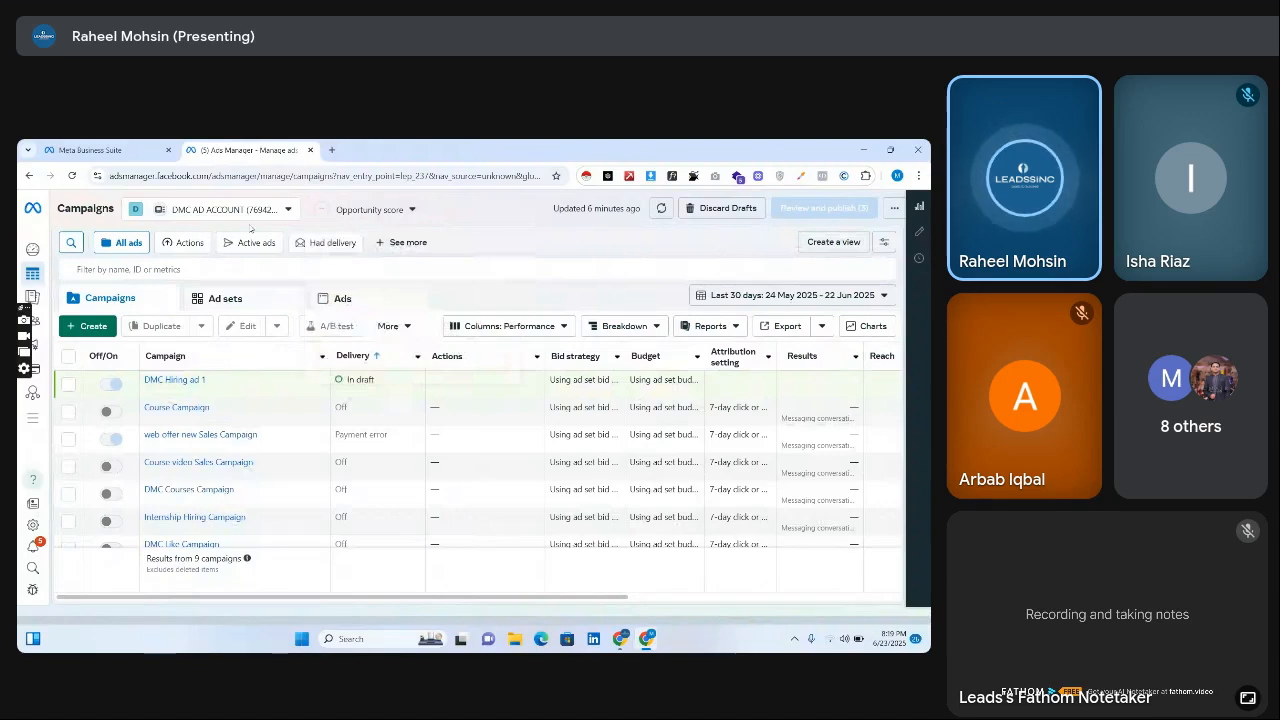
Step: Refresh the campaign data and view the Discard drafts dialog, closing it without discarding anything
click(661, 208)
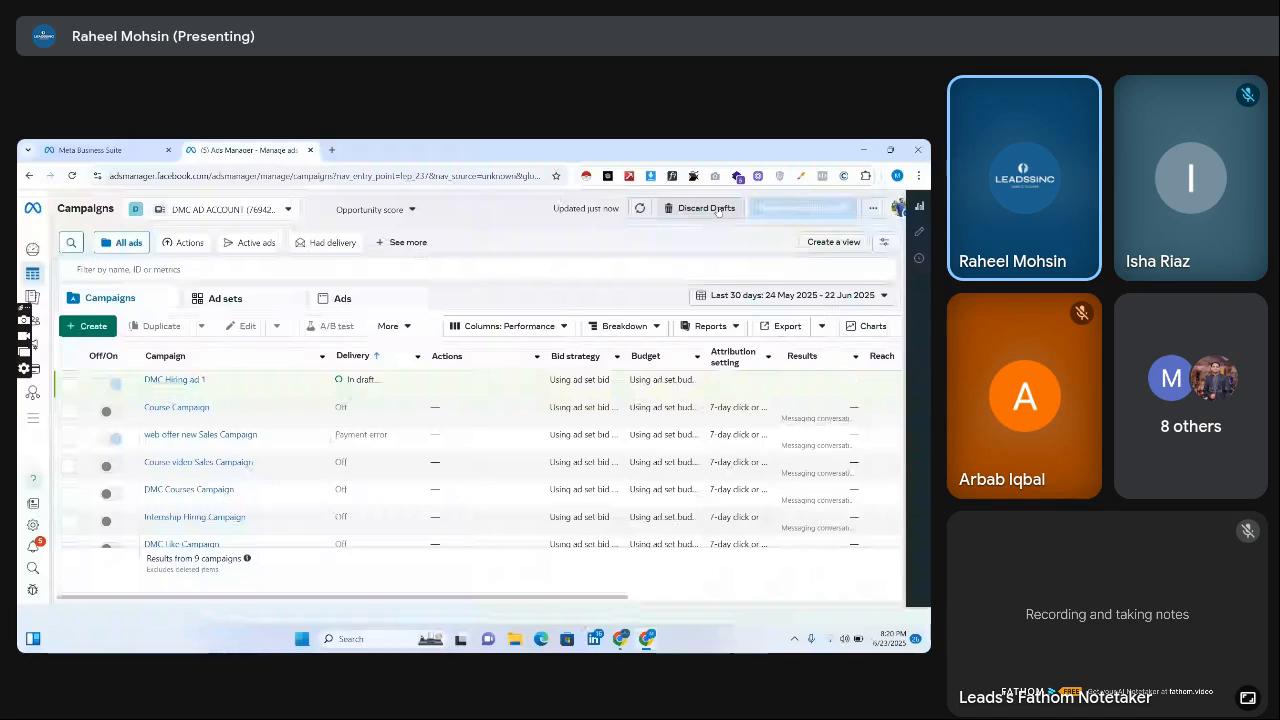
click(712, 208)
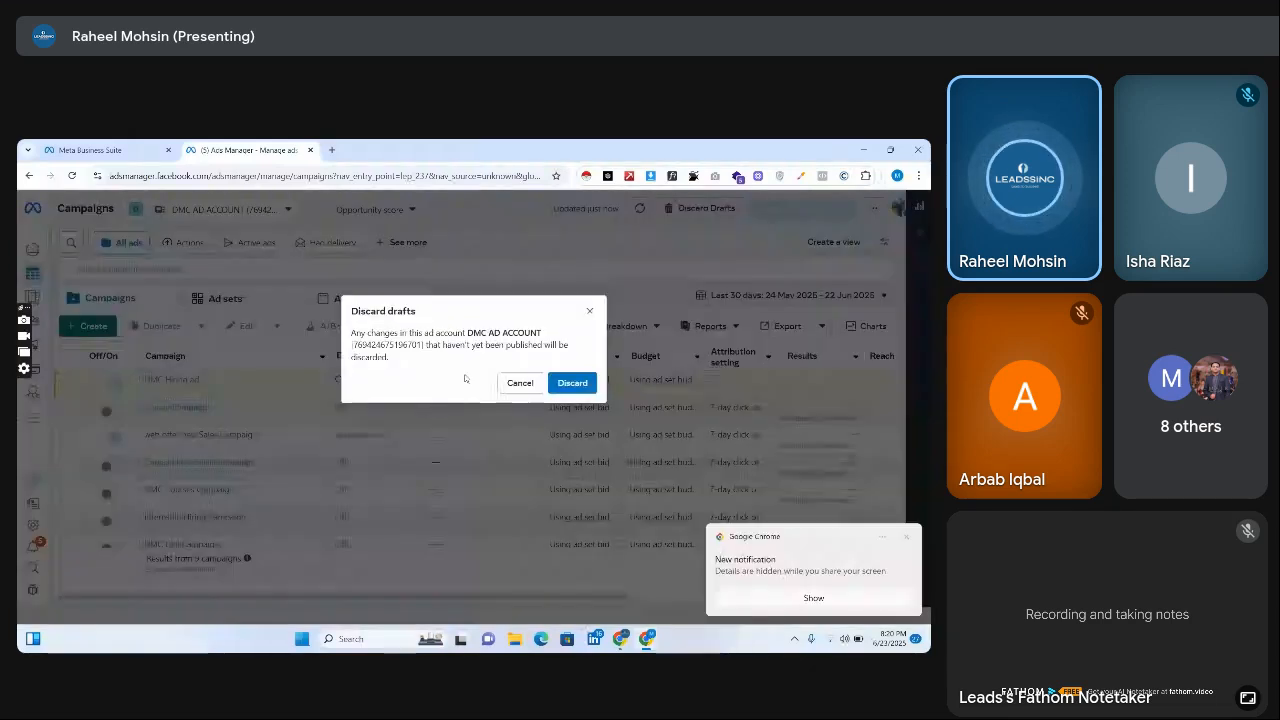
click(590, 314)
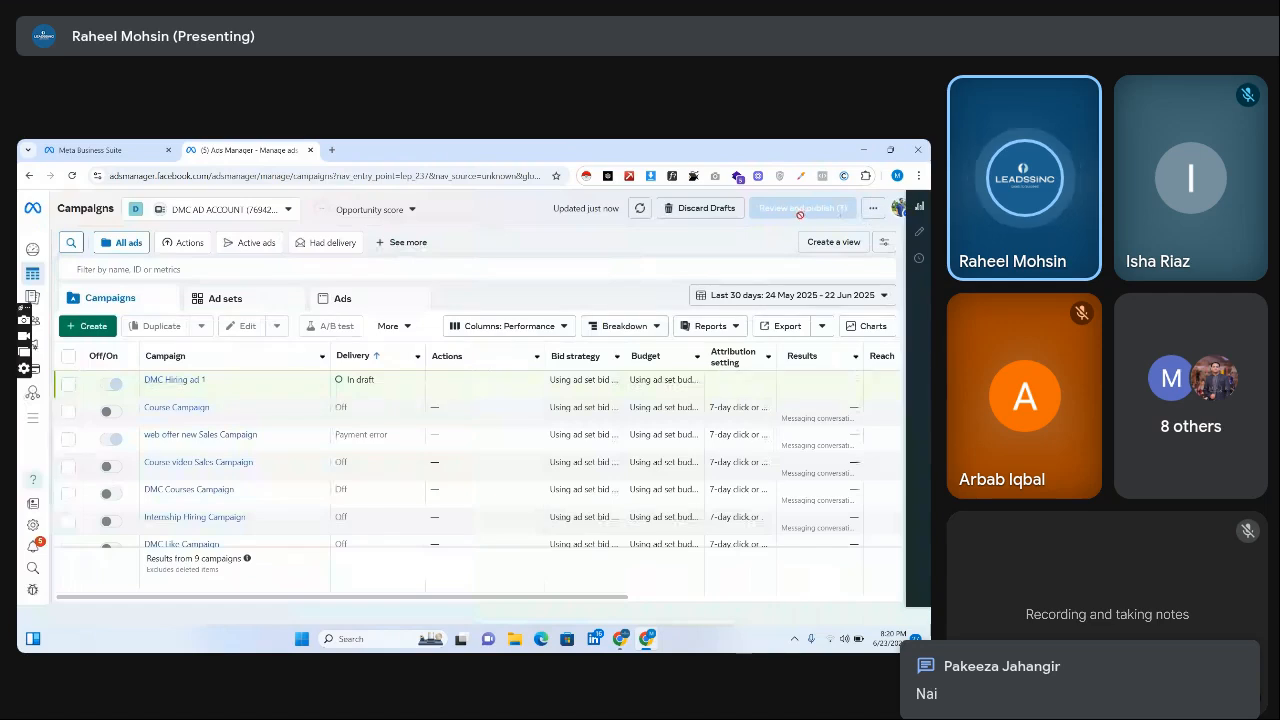
mouse_move(798, 211)
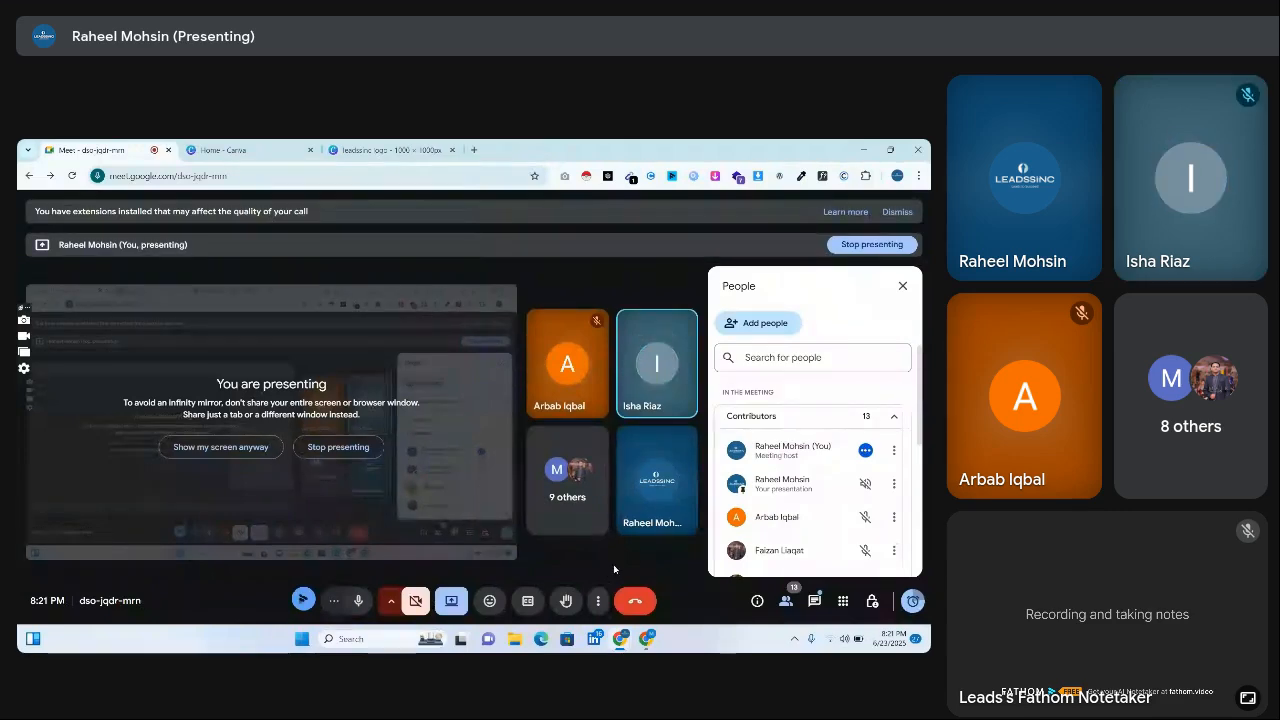
Step: Mute and unmute the microphone in the Google Meet call and look through the meeting's participant list
click(366, 599)
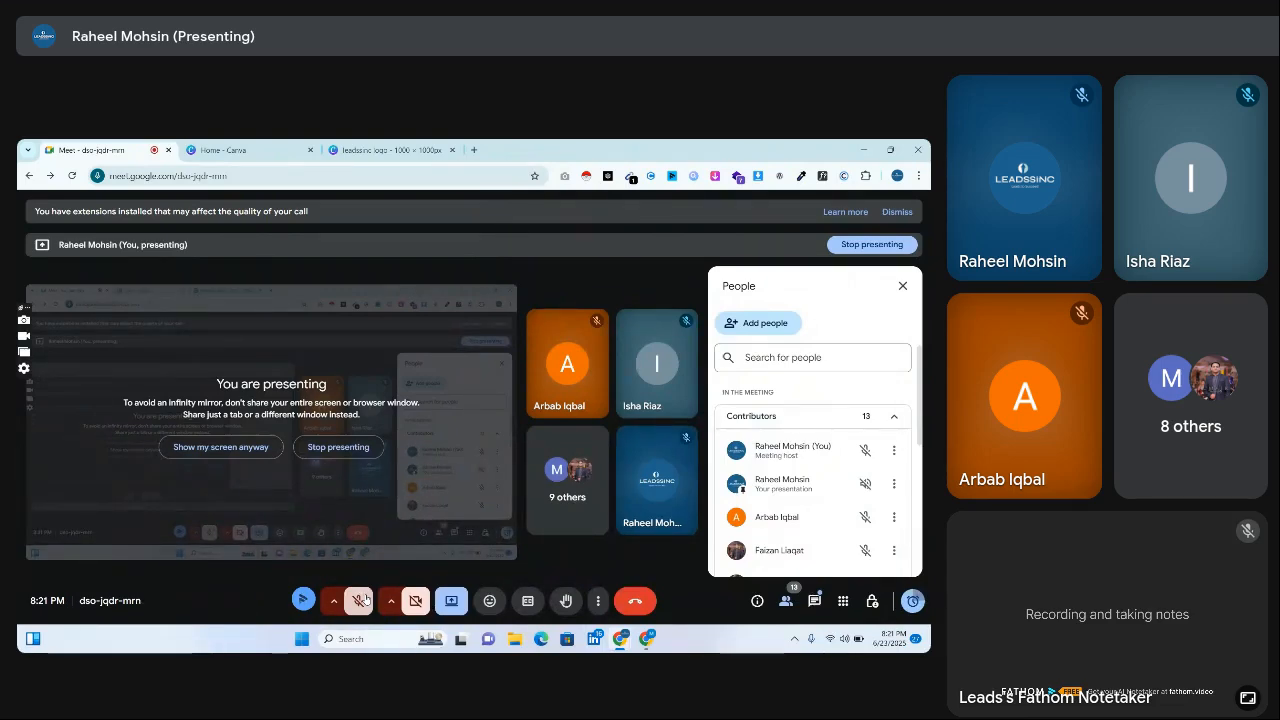
click(360, 600)
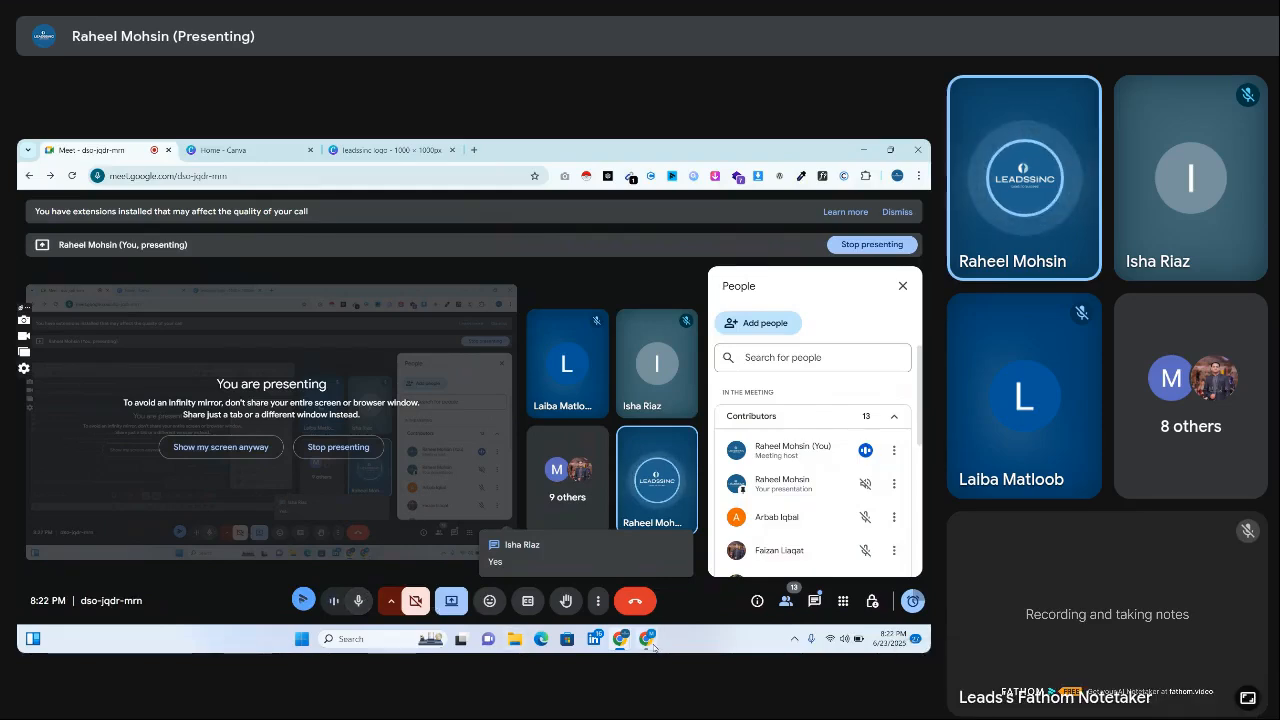
drag(920, 397, 916, 559)
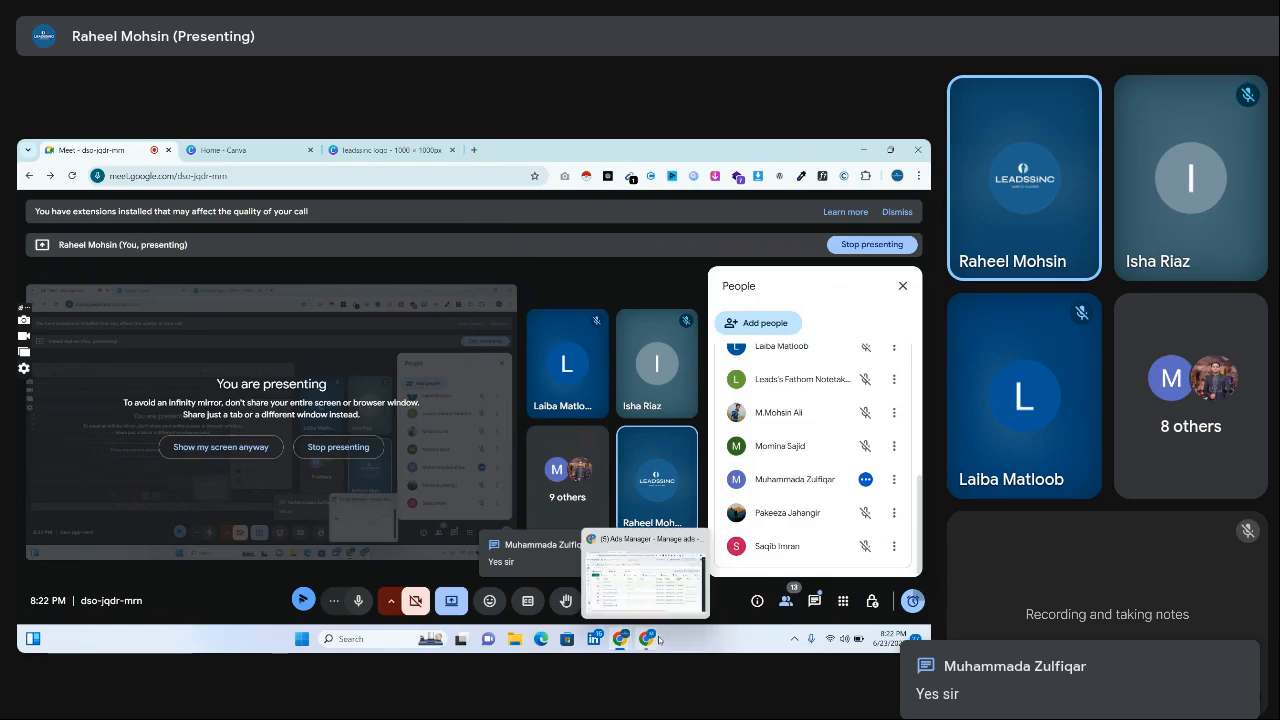
Step: Switch back to the Ads Manager window and show its list of business portfolios and ad accounts
click(650, 585)
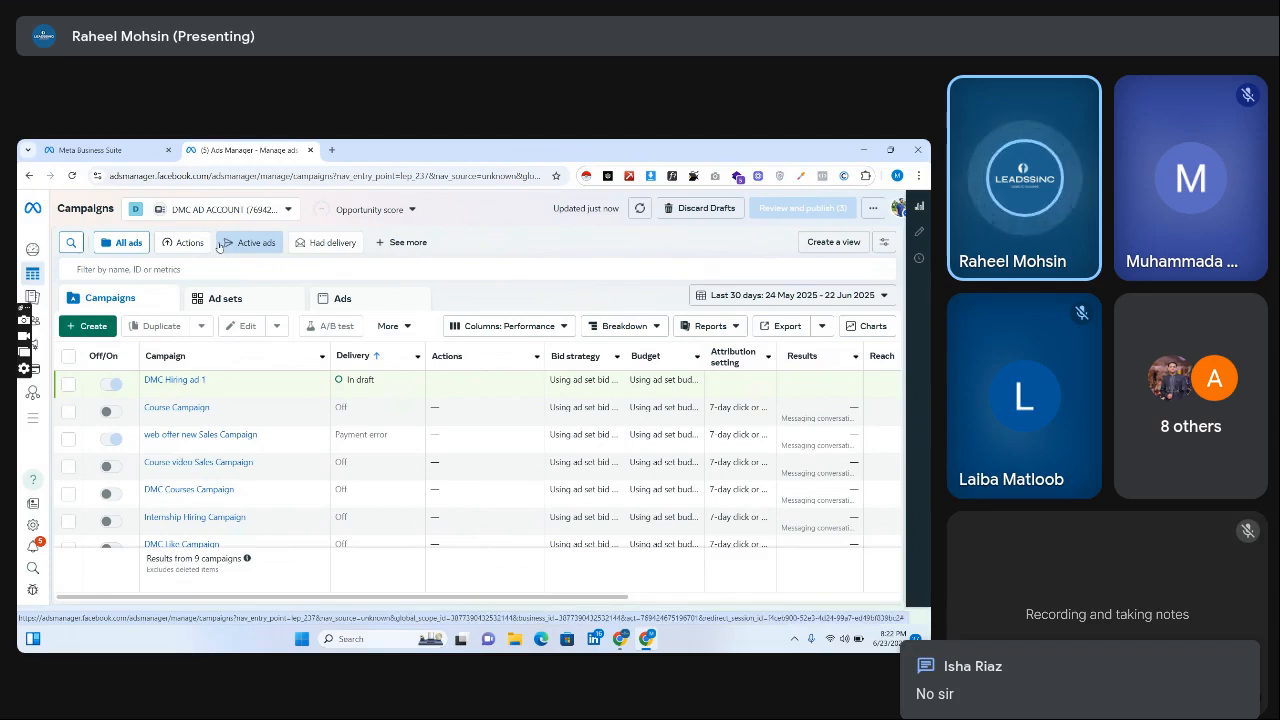
double_click(116, 211)
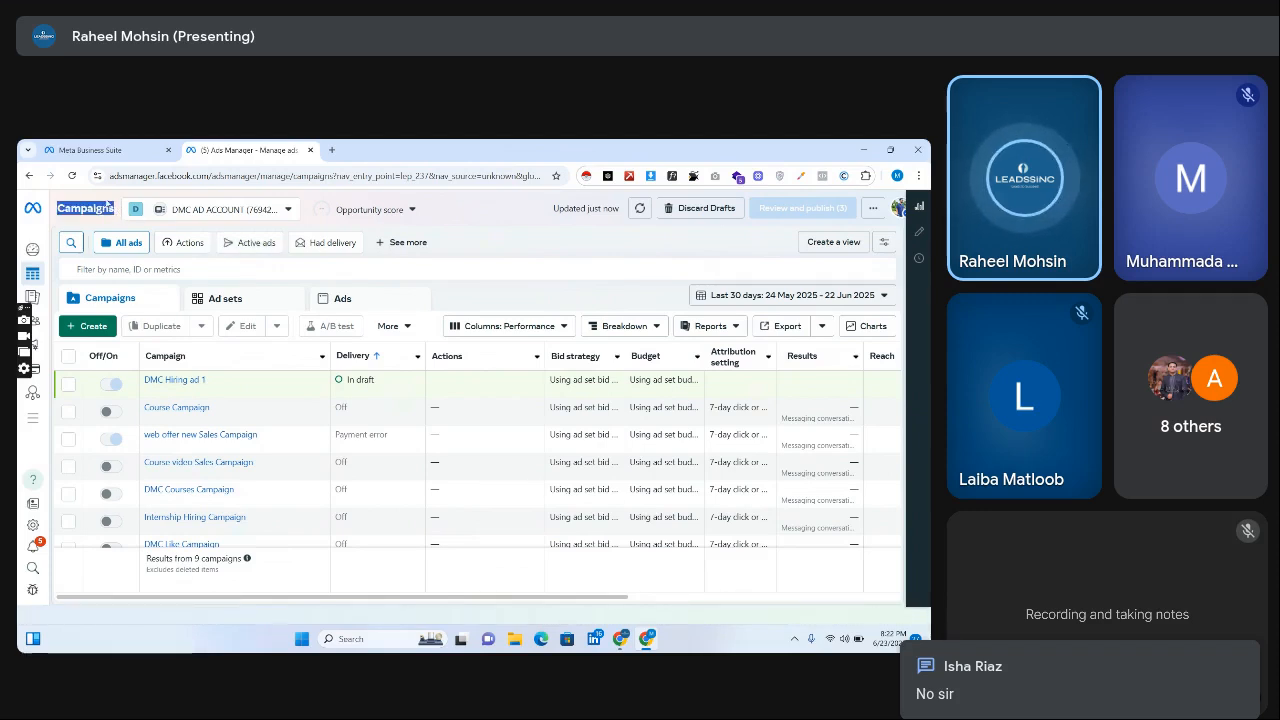
click(163, 210)
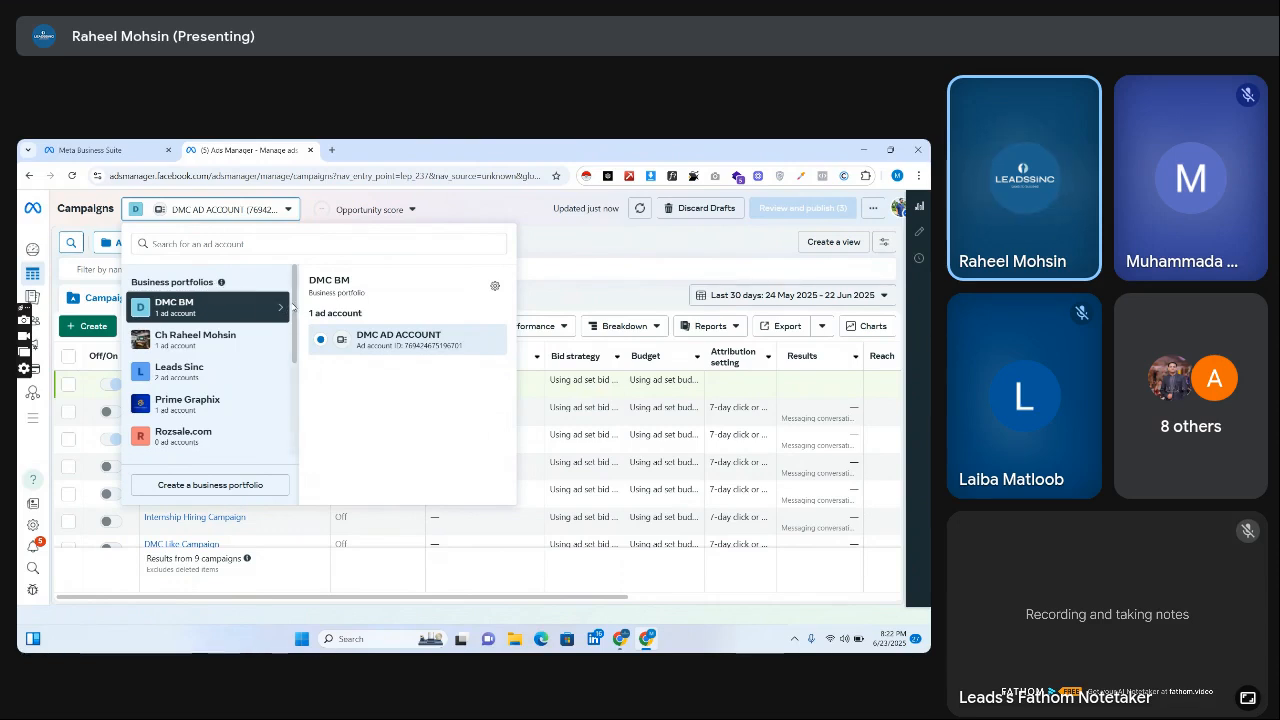
scroll(293, 310, down, 1)
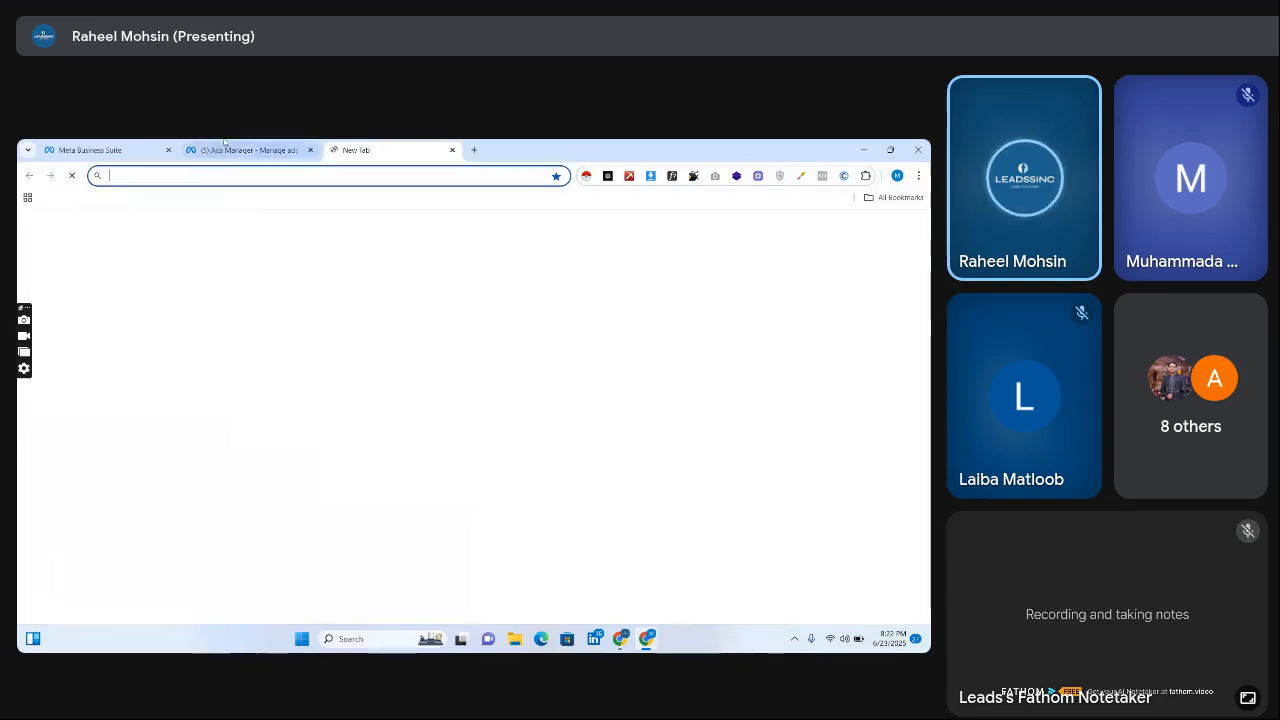
Step: Open the Canva website in a new browser tab alongside Ads Manager
key(ctrl+t)
text(kpra)
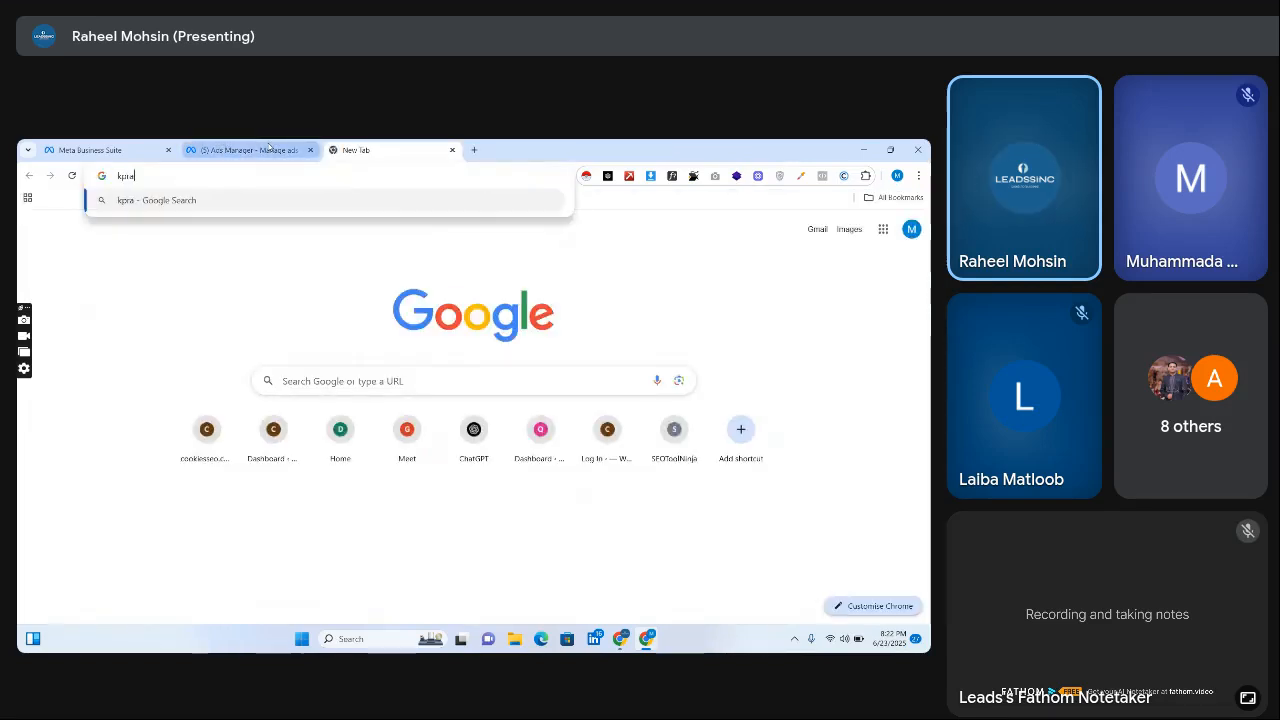
key(BackSpace)
key(BackSpace)
key(BackSpace)
key(BackSpace)
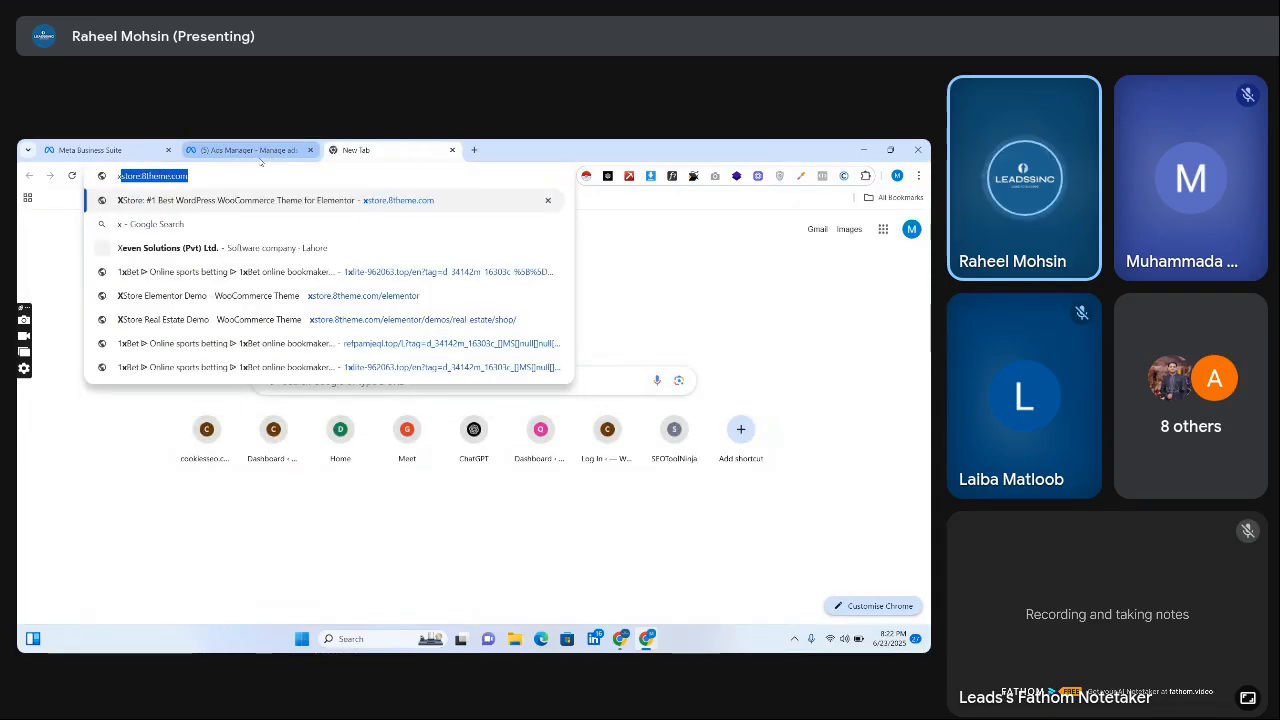
text(ca)
key(Return)
click(255, 151)
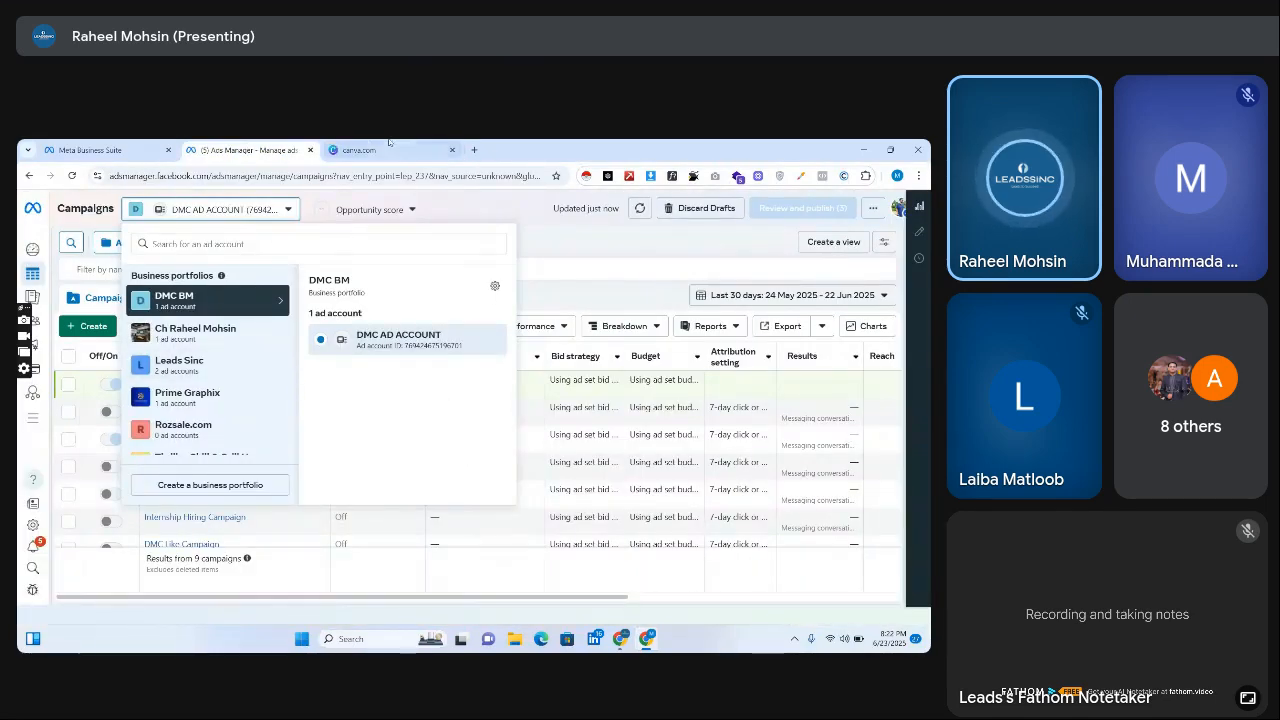
click(346, 150)
click(262, 149)
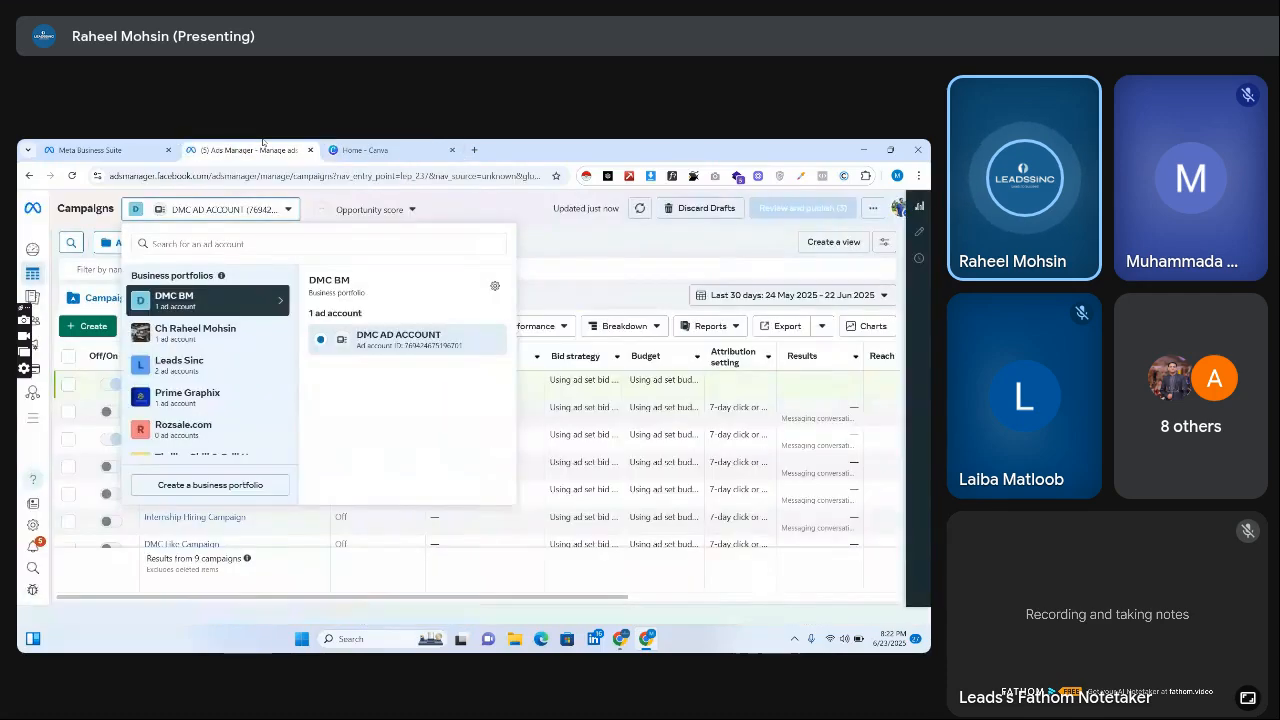
Step: Switch to Canva and search its templates for FLOWCHART
click(366, 151)
click(331, 311)
text(F)
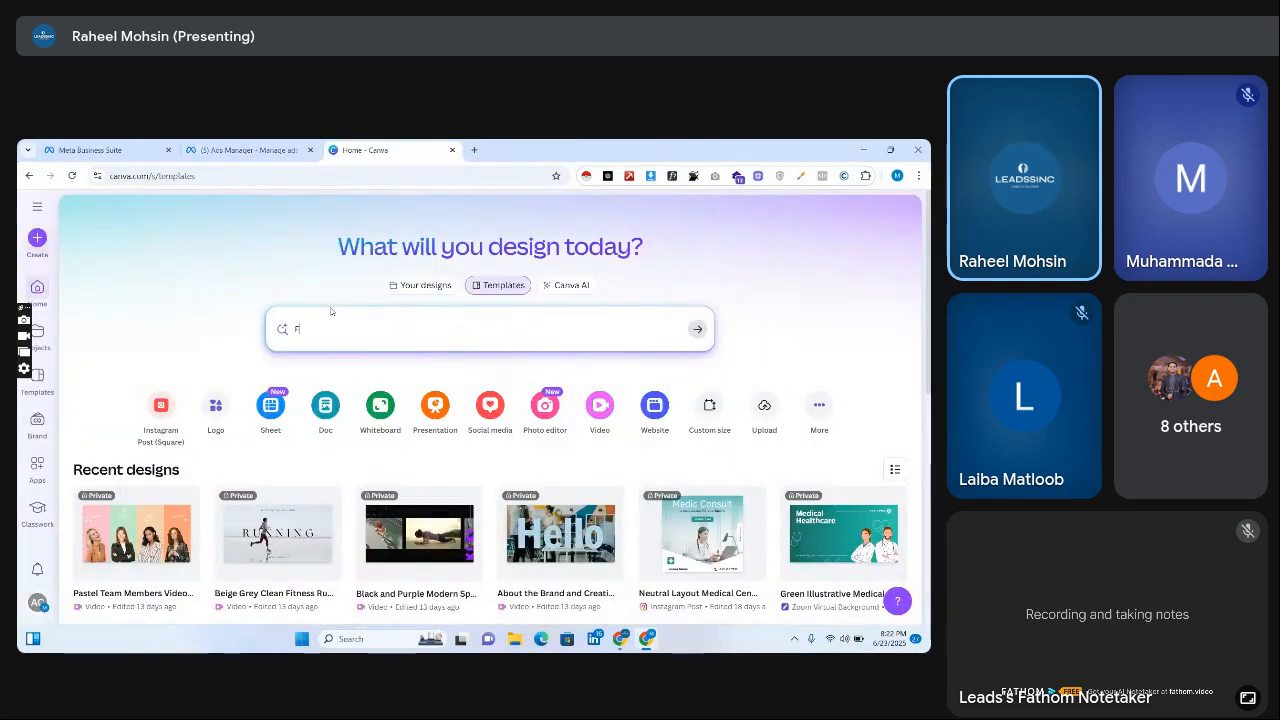
text(LOWCHART)
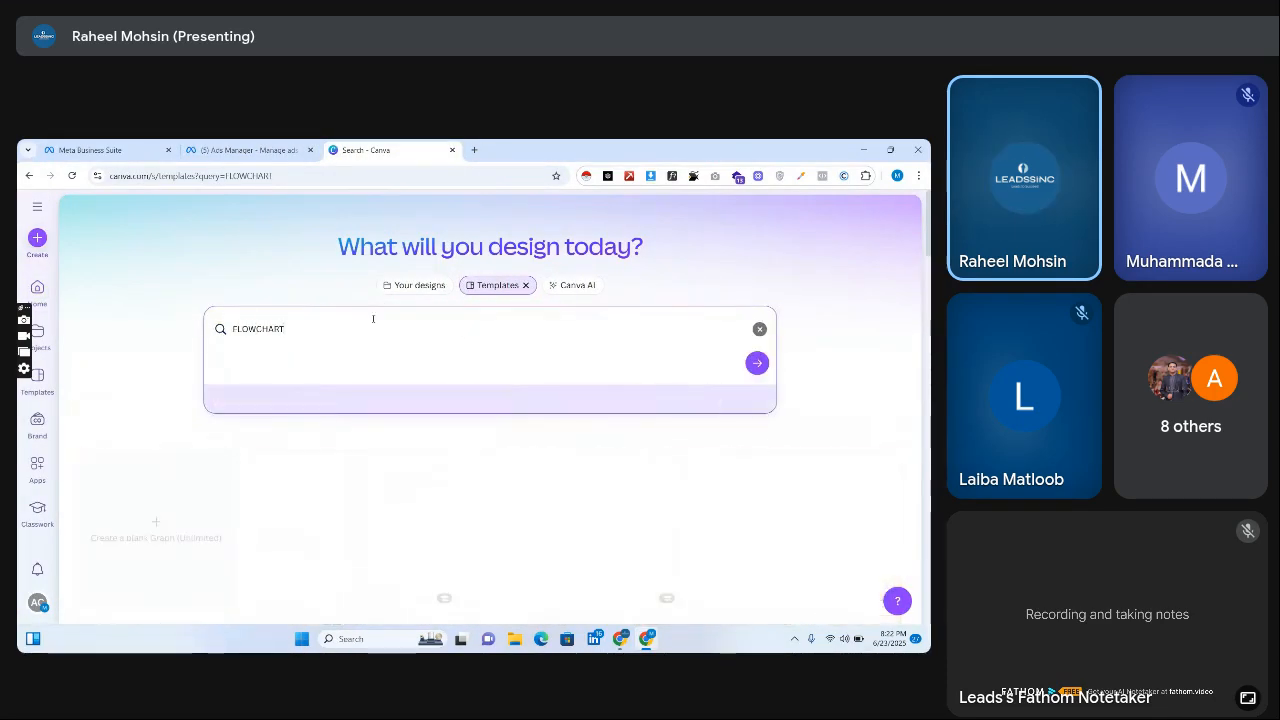
key(Return)
Step: Browse the flowchart template results for a layout suited to explaining the business portfolio and ad account structure
scroll(805, 336, down, 4)
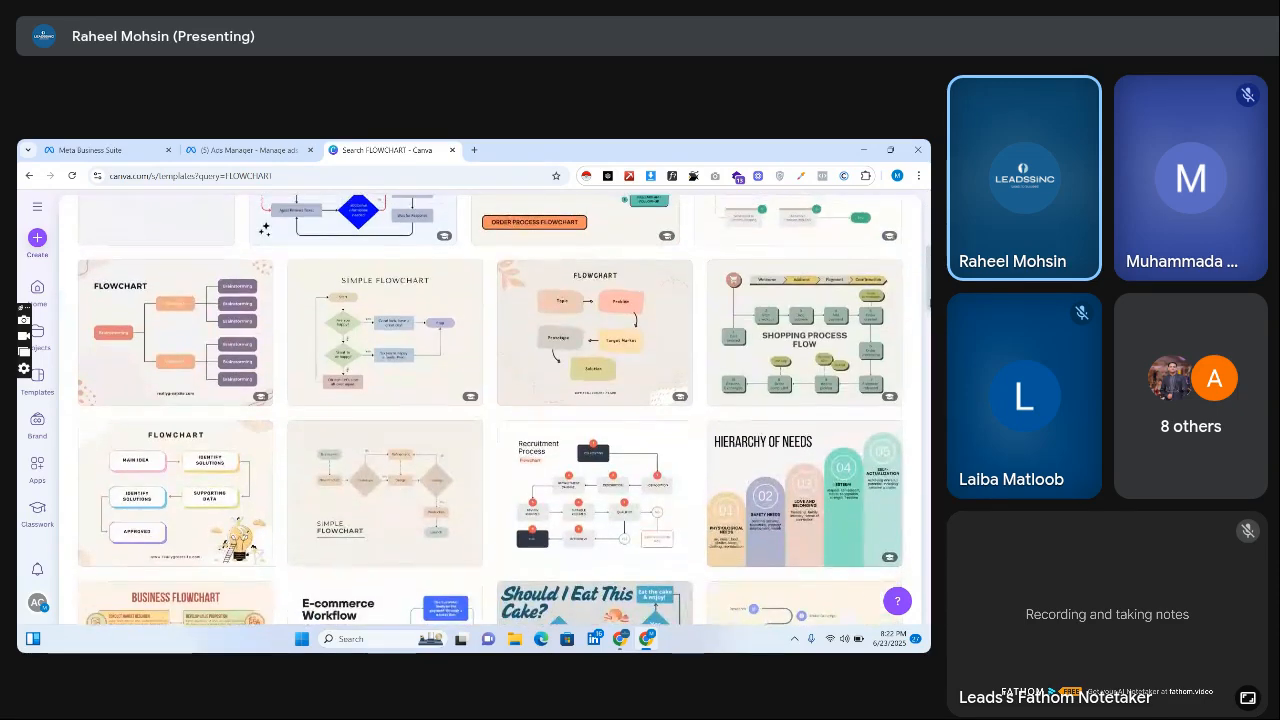
scroll(805, 336, up, 1)
scroll(490, 410, down, 2)
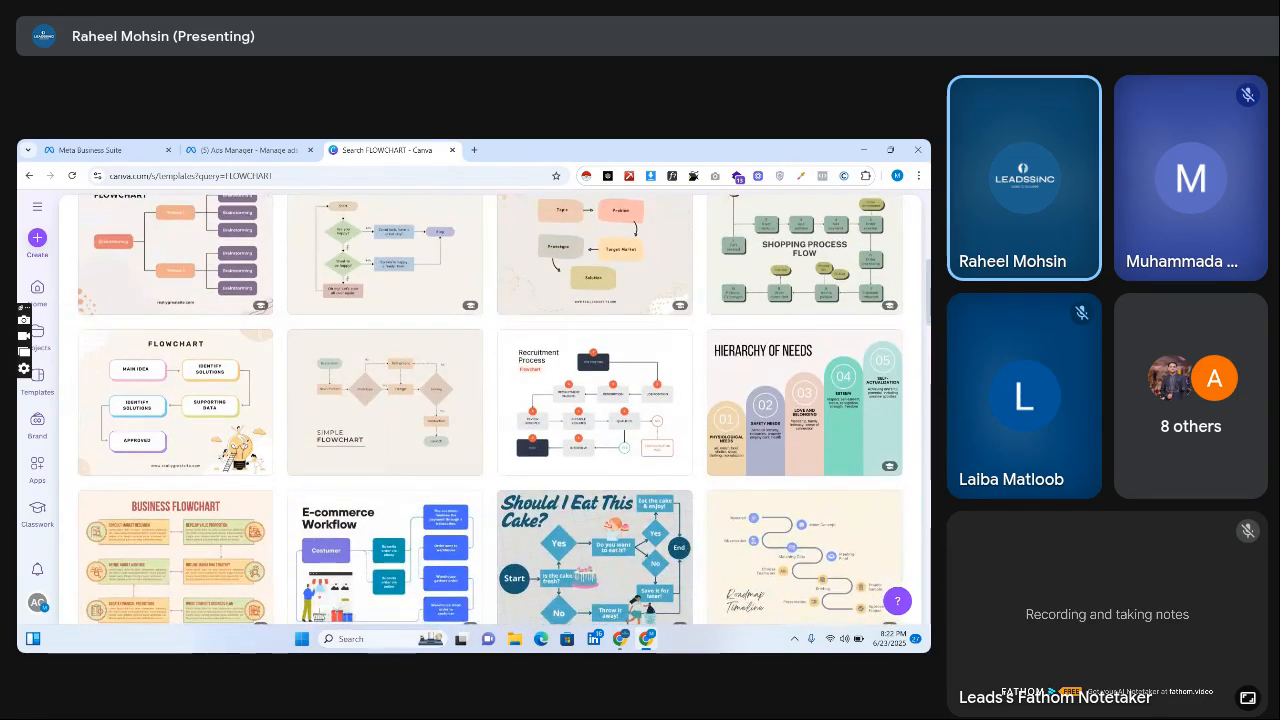
scroll(490, 410, down, 1)
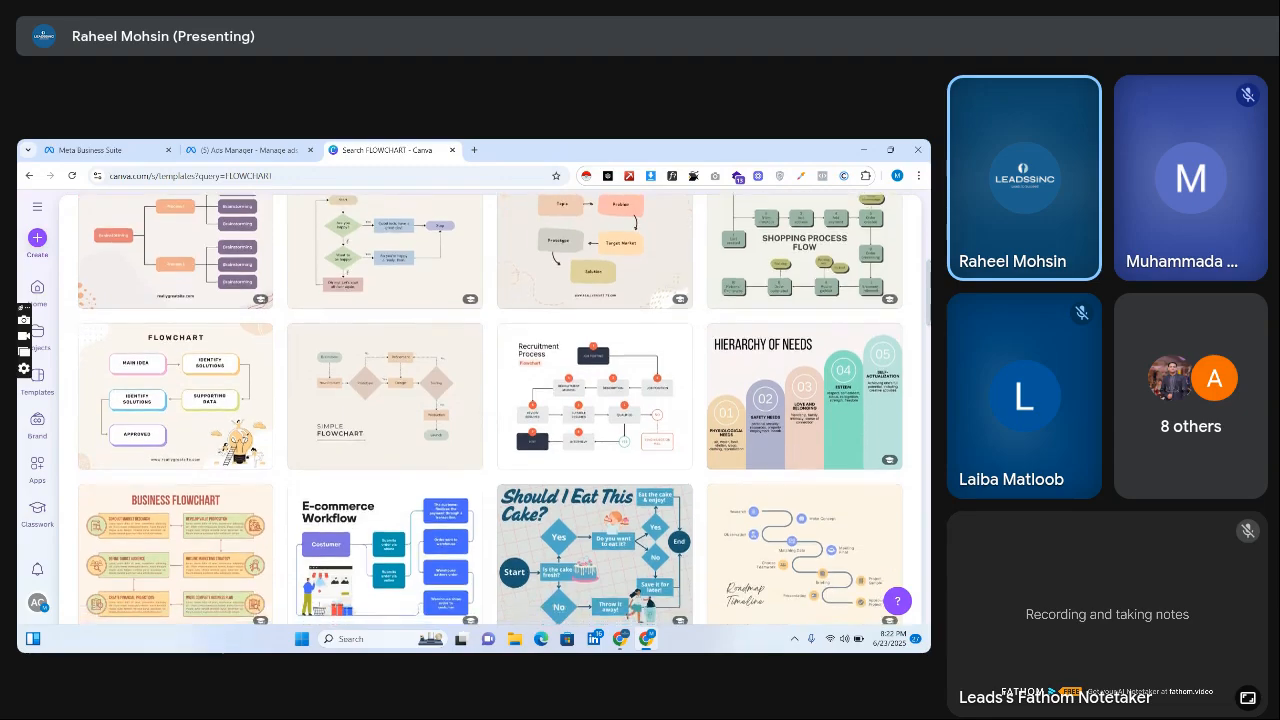
scroll(490, 410, down, 4)
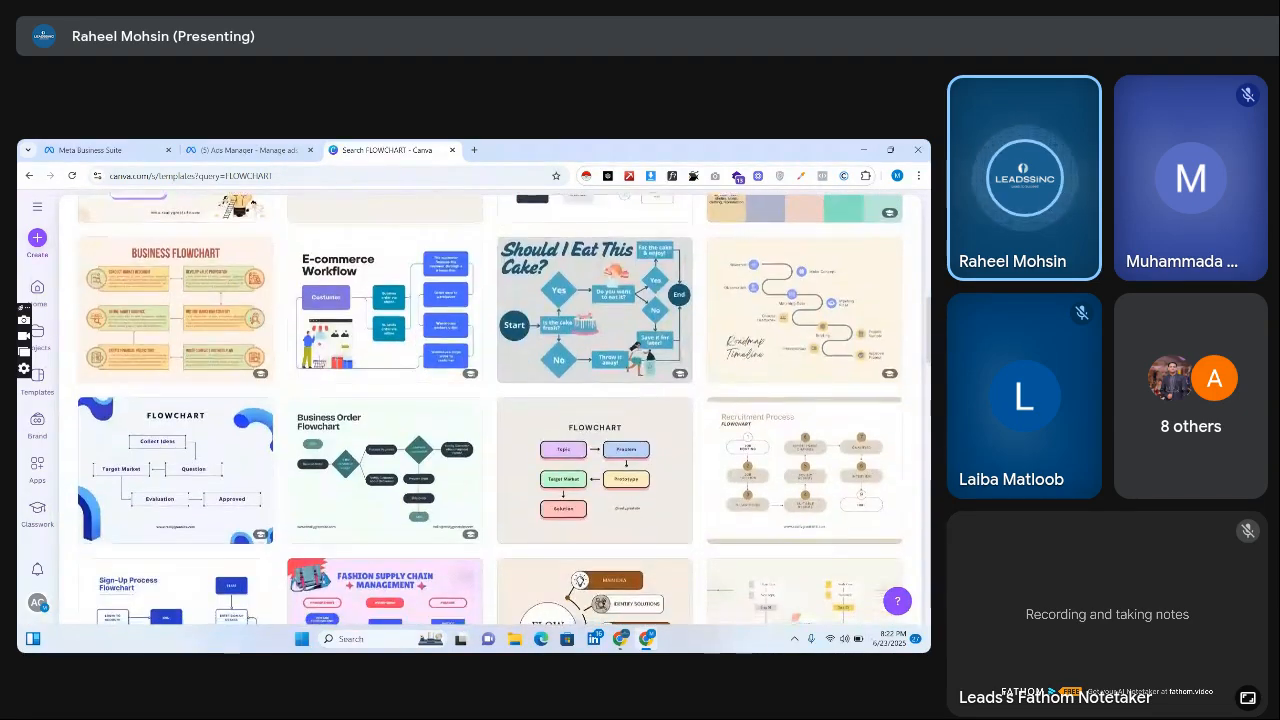
scroll(490, 410, down, 2)
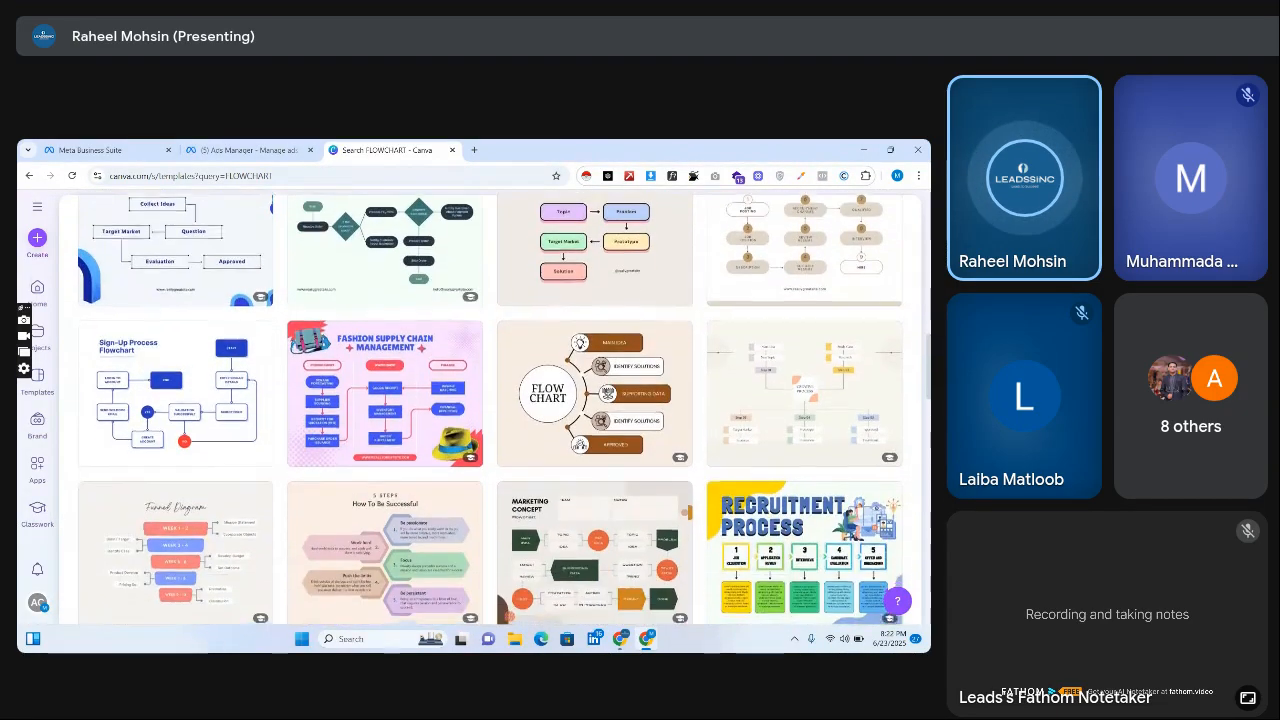
scroll(490, 410, down, 2)
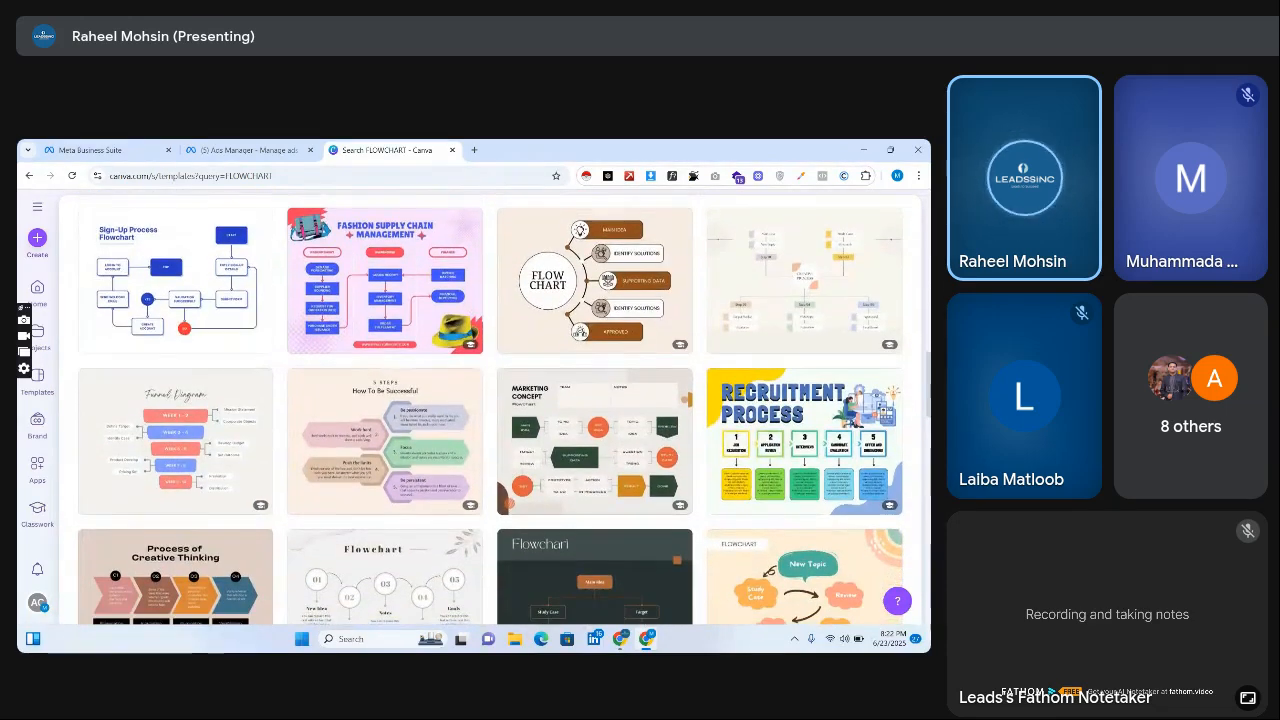
scroll(490, 410, up, 15)
scroll(490, 410, down, 2)
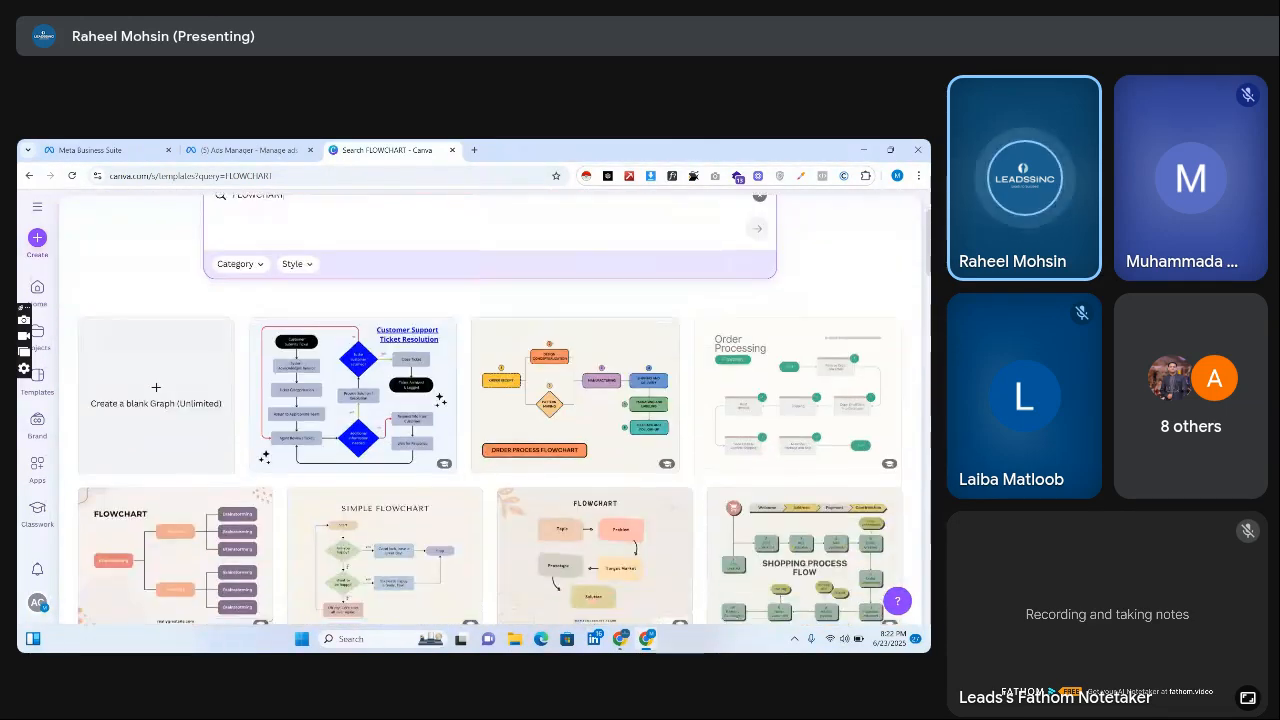
scroll(490, 410, down, 1)
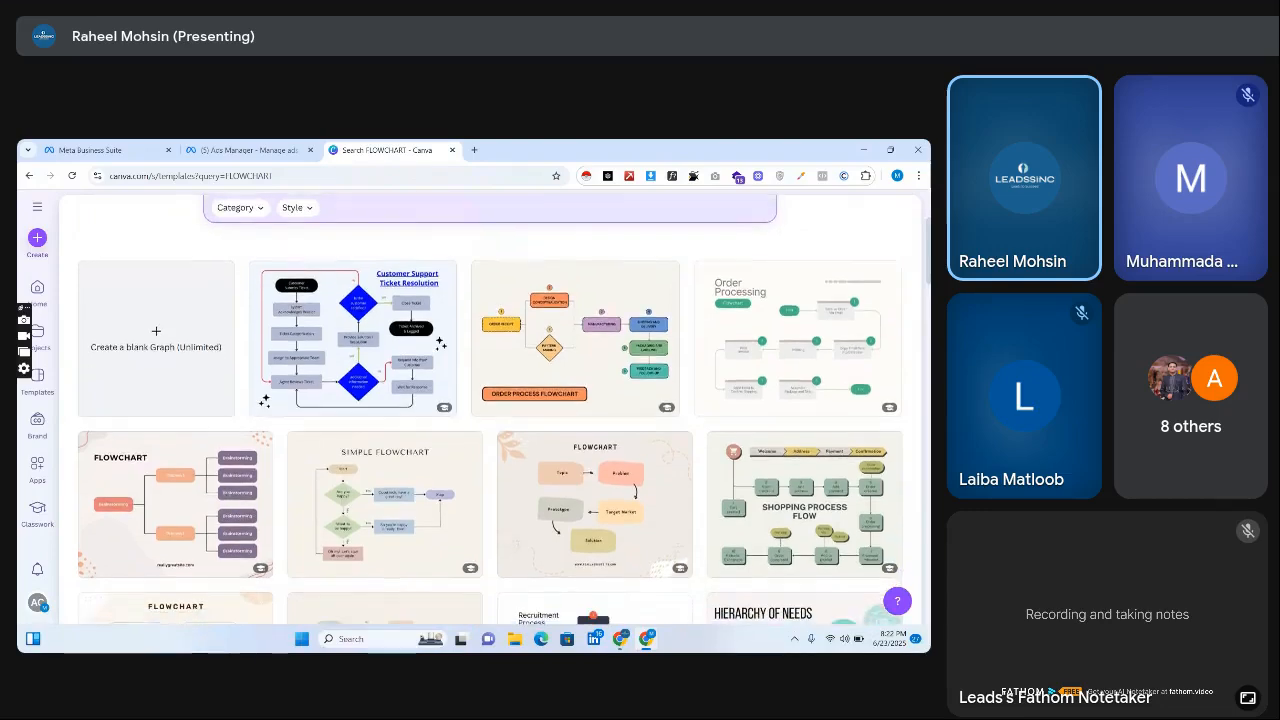
scroll(490, 410, down, 2)
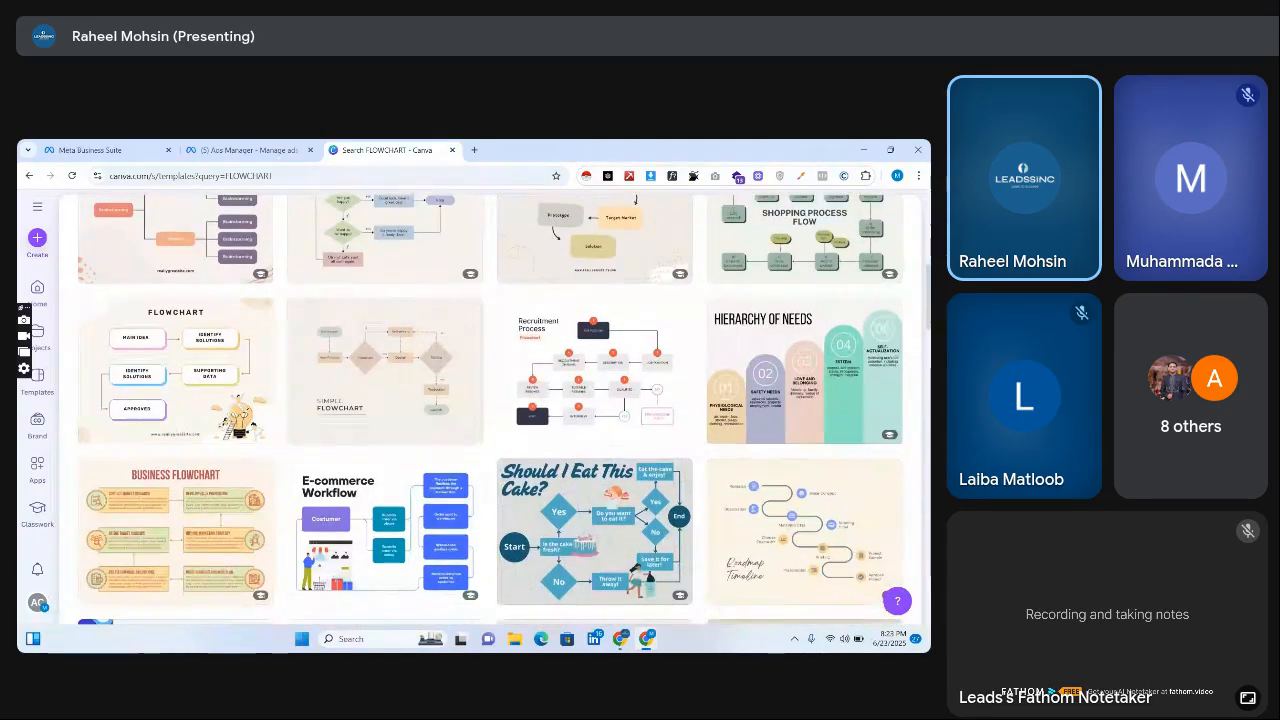